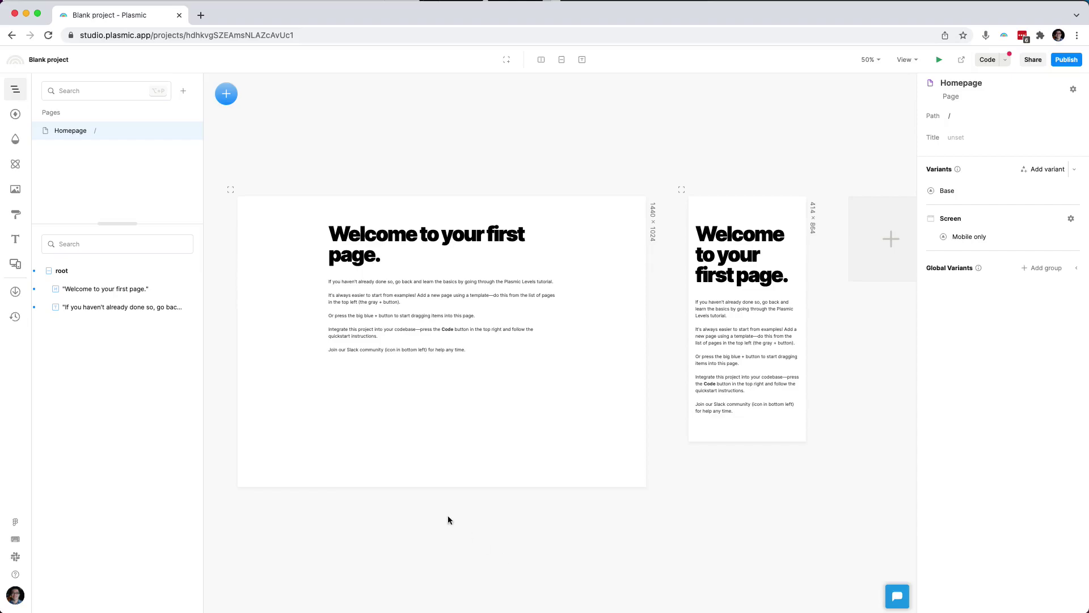
# Show the Default styles for All text and review which tags can be styled.
pyautogui.click(16, 215)
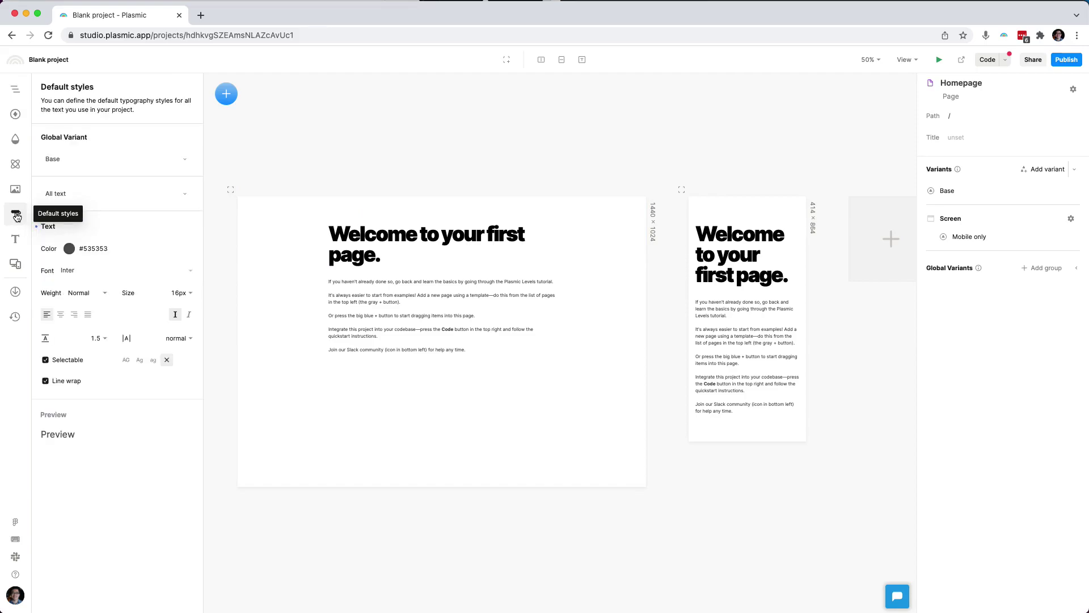
pyautogui.click(89, 200)
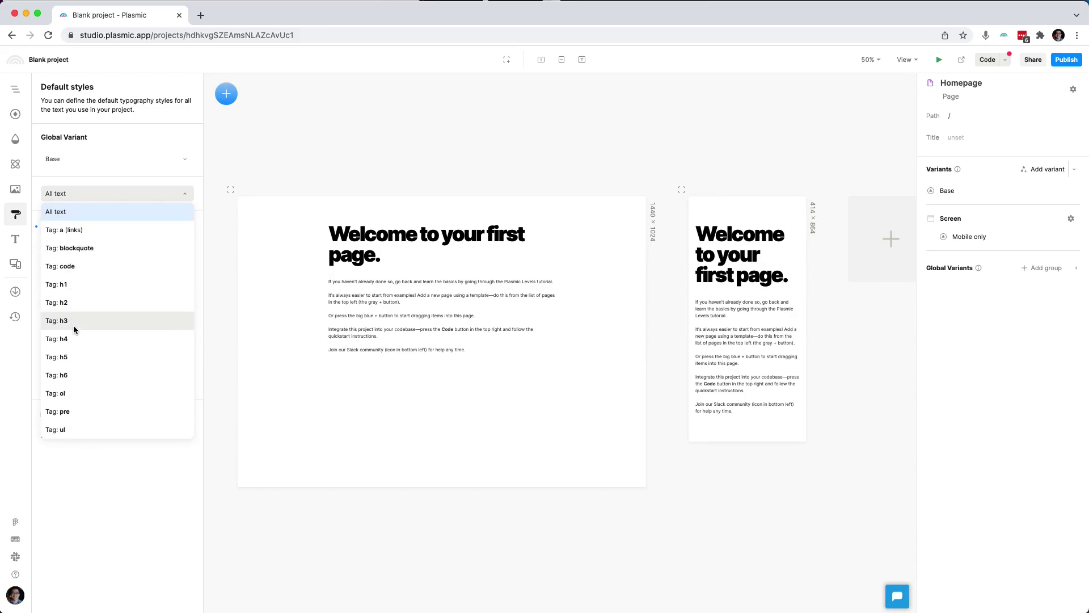
pyautogui.click(82, 192)
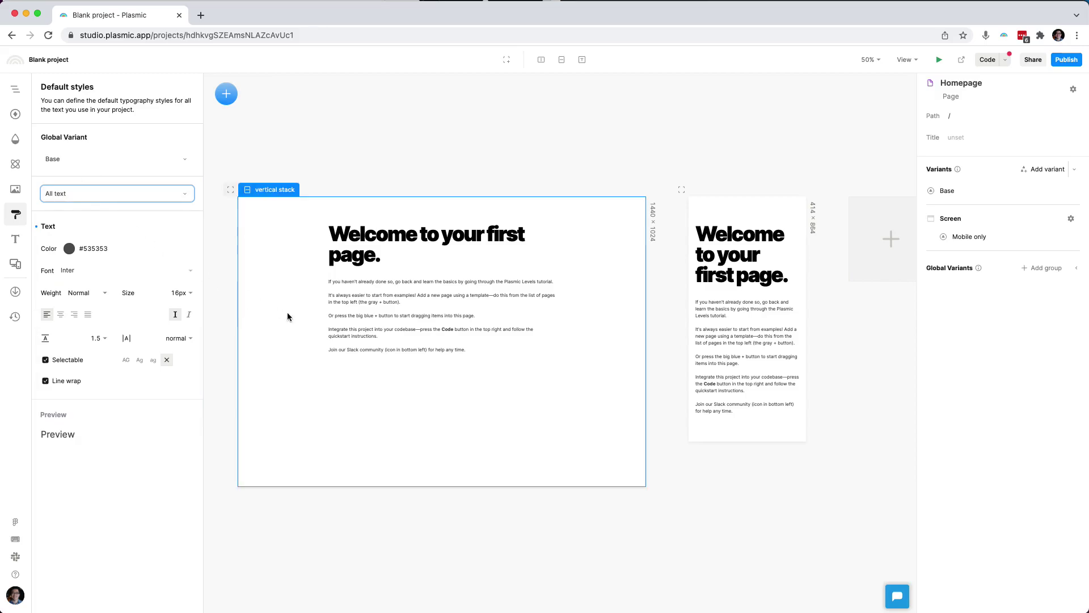
pyautogui.click(354, 320)
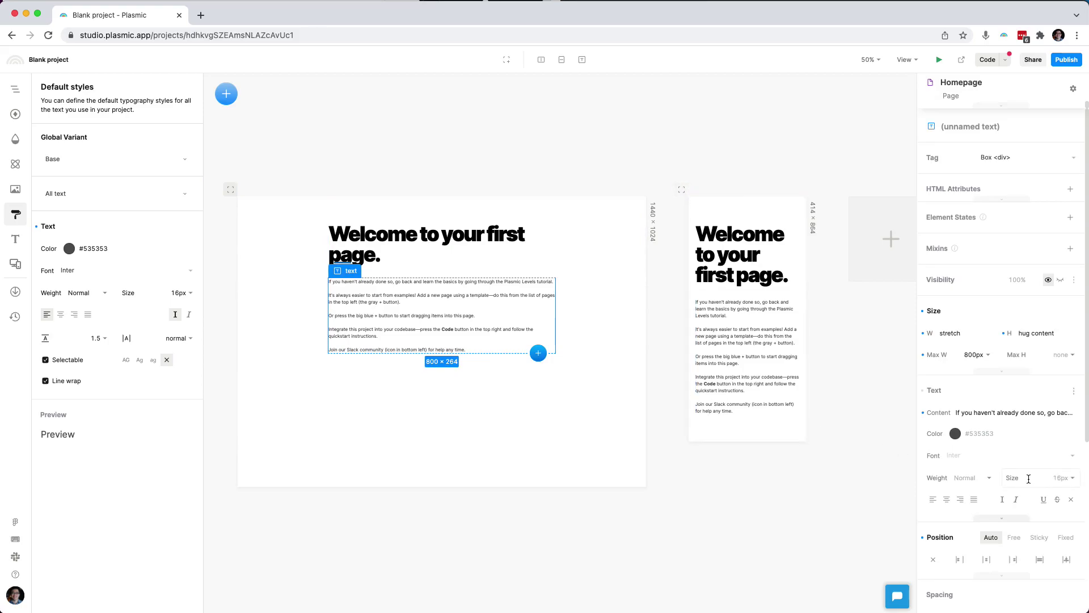
pyautogui.scroll(5, 630, 410)
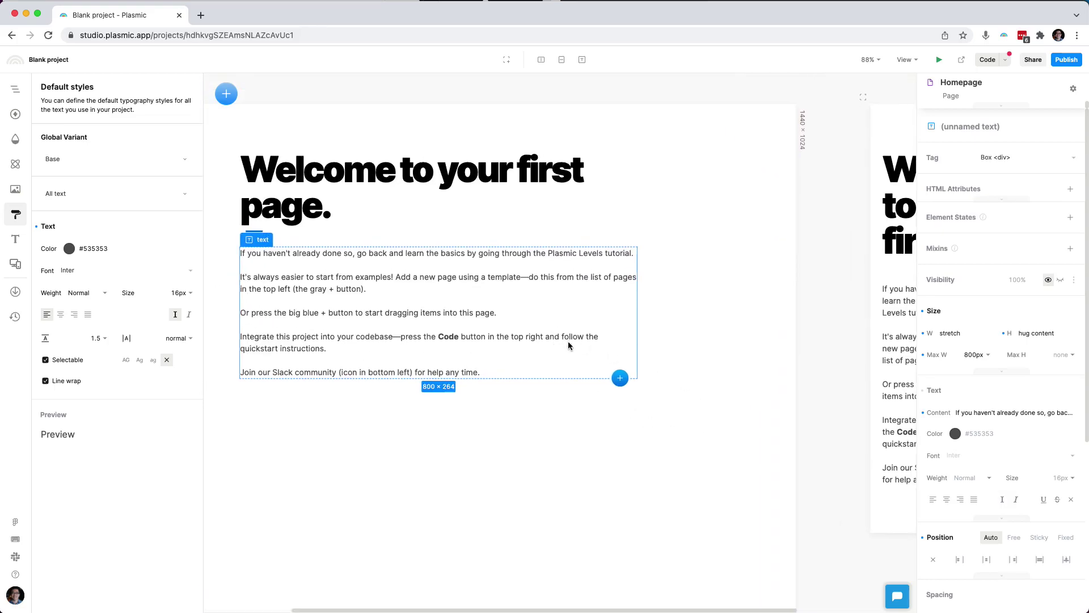
pyautogui.click(1038, 474)
pyautogui.write('20')
pyautogui.press('Return')
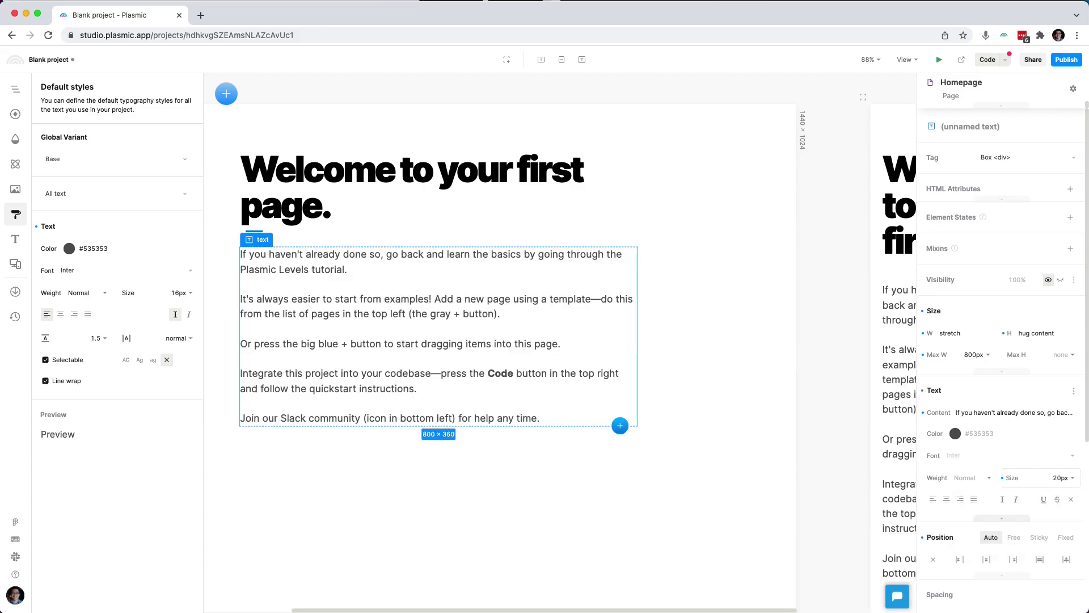
pyautogui.moveTo(1005, 481)
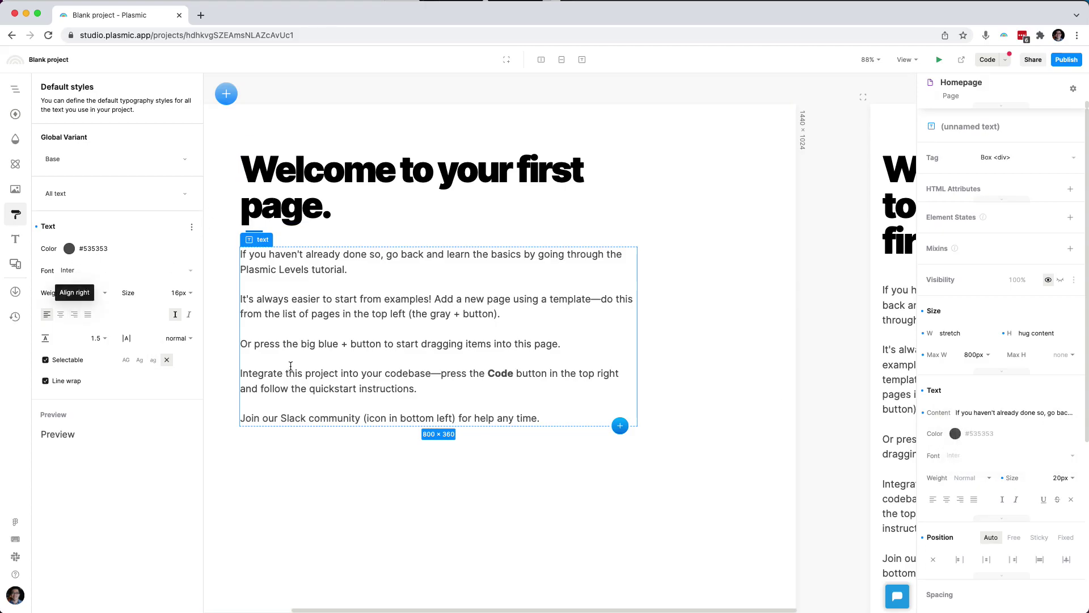
pyautogui.click(1003, 481)
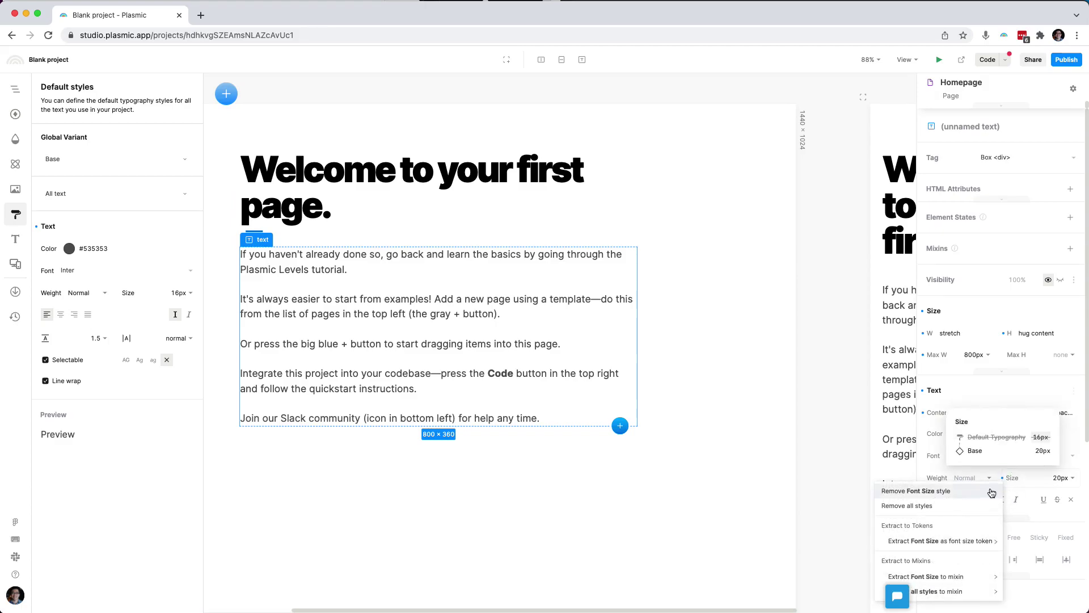
pyautogui.click(989, 489)
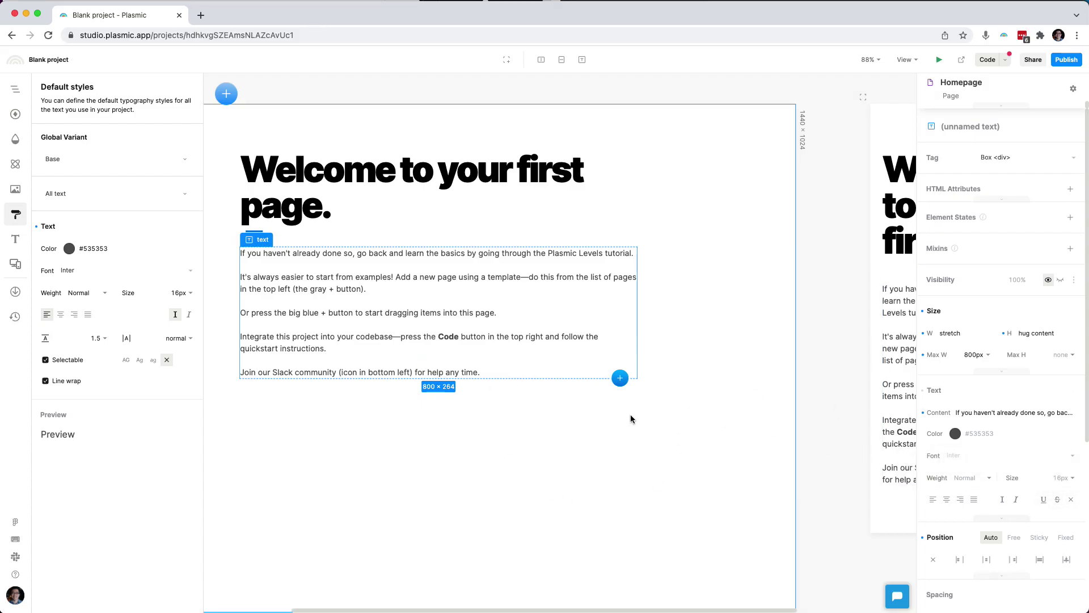
# Try a 20px default size for all text, then undo it.
pyautogui.click(172, 292)
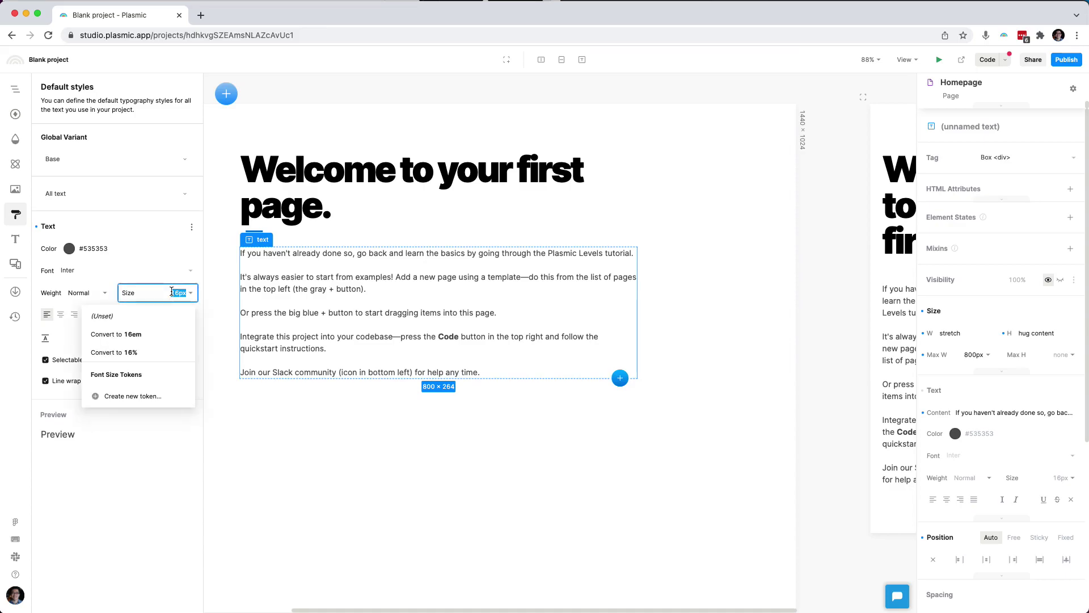
pyautogui.write('20')
pyautogui.press('Return')
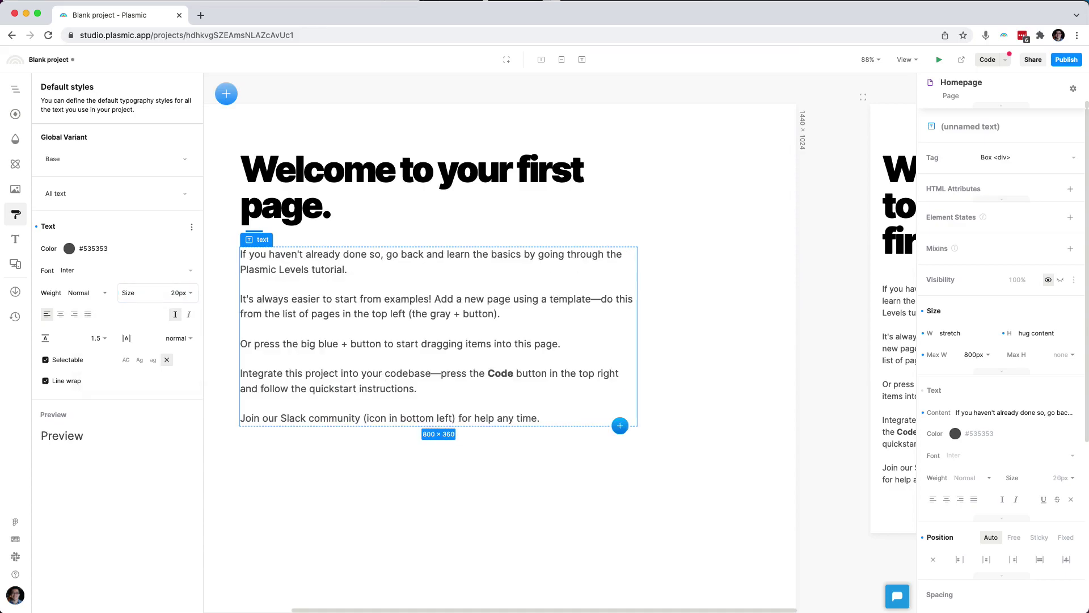
pyautogui.press('super+z')
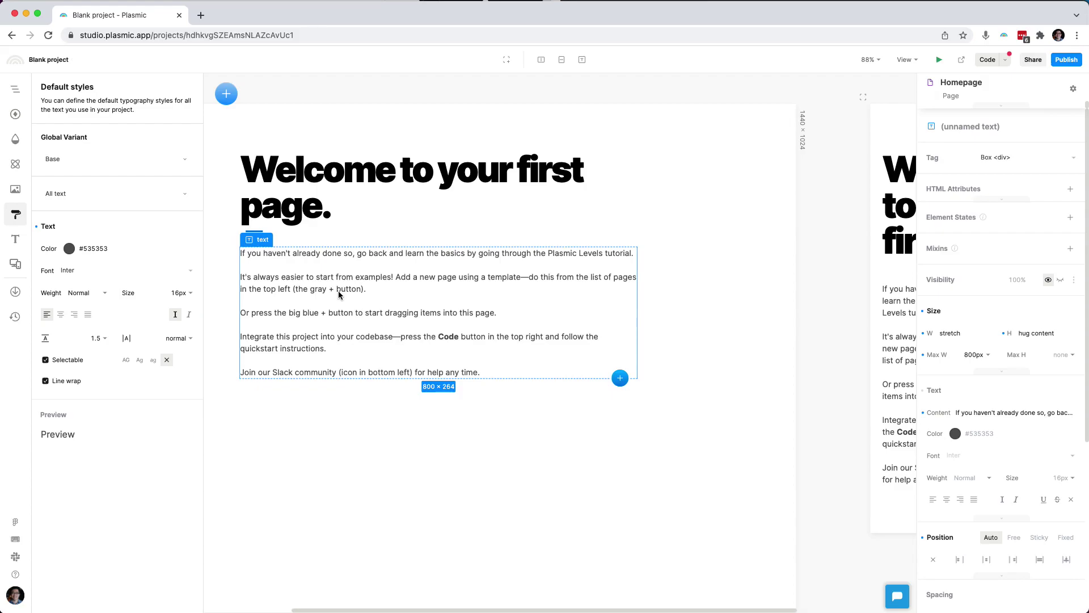
# Duplicate the welcome paragraph block twice and set its own font size to 16px.
pyautogui.press('super+d')
pyautogui.press('super+d')
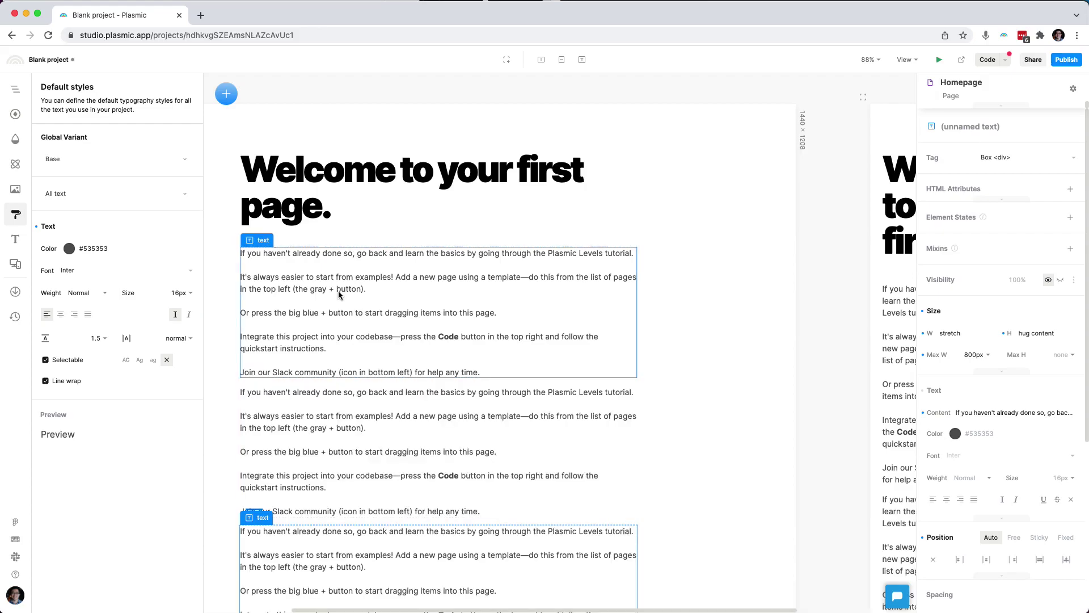
pyautogui.scroll(-5, 339, 294)
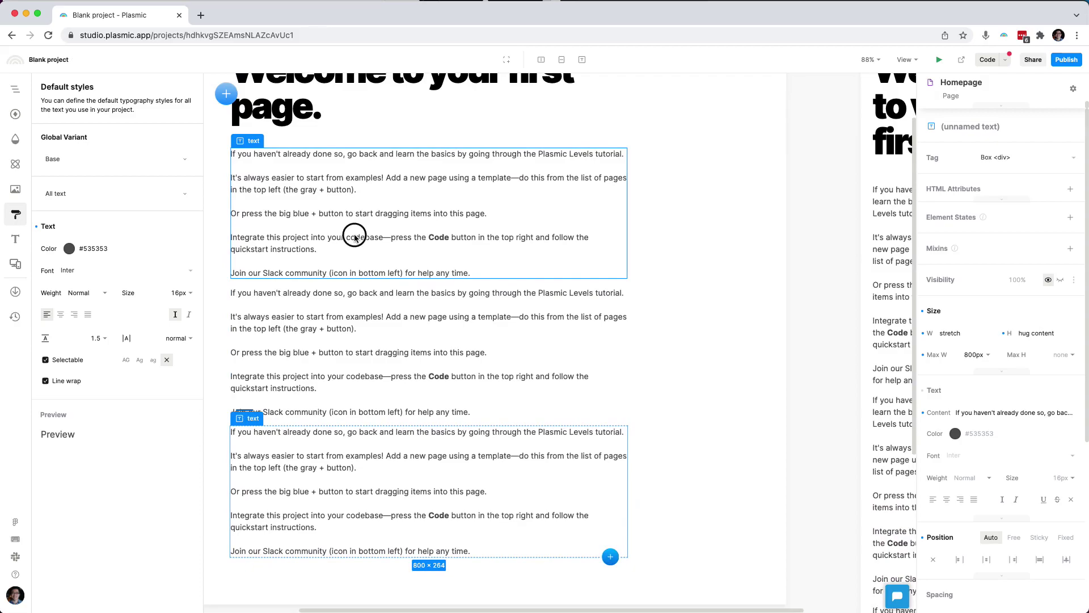
pyautogui.click(1057, 477)
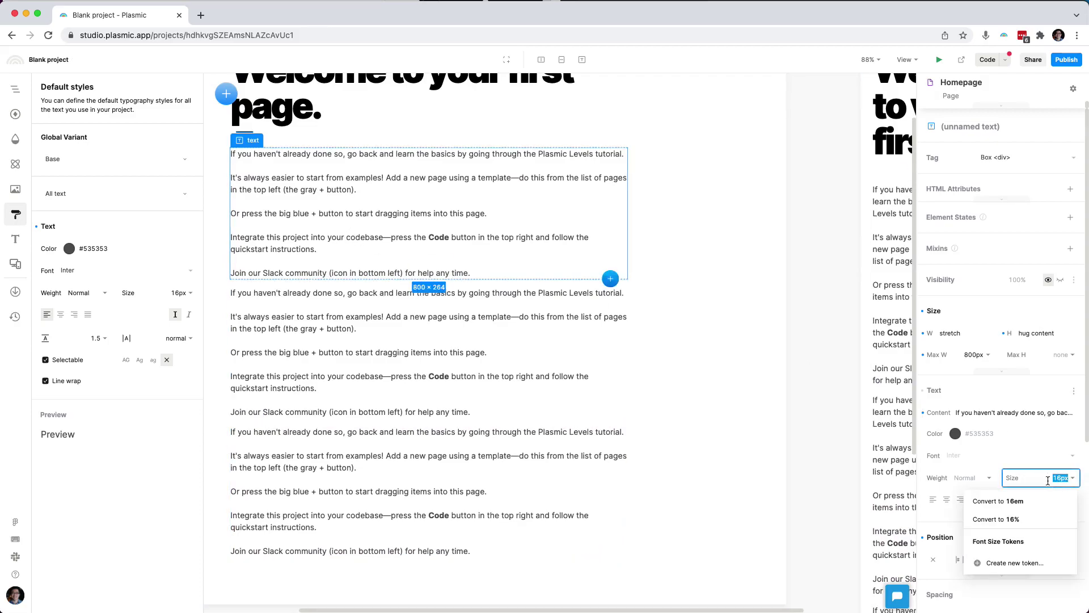
pyautogui.press('Return')
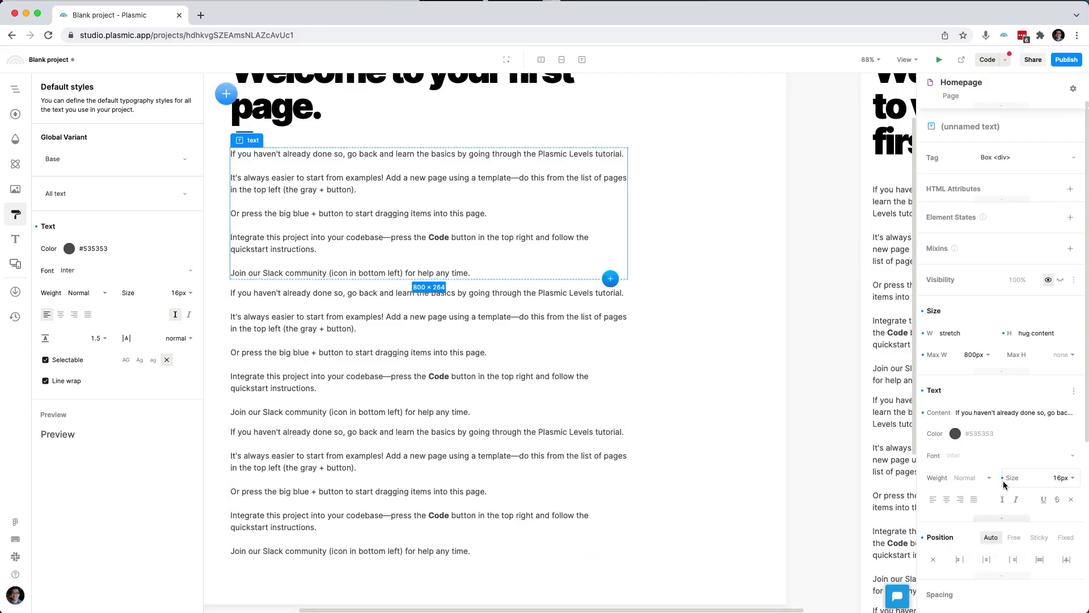
pyautogui.moveTo(1006, 482)
pyautogui.hscroll(-2, 624, 420)
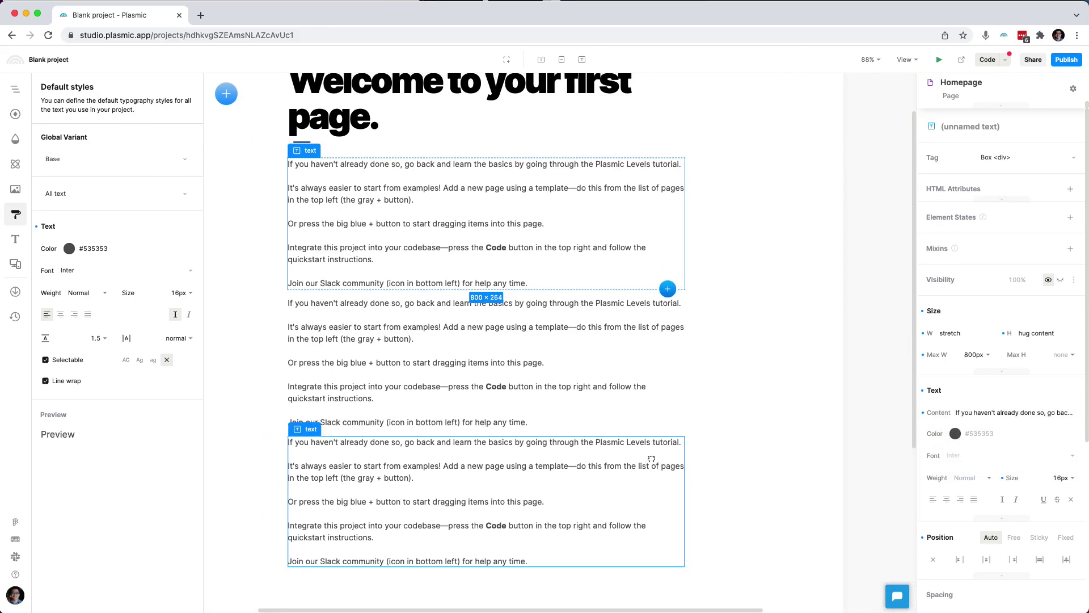
pyautogui.hscroll(-1, 701, 445)
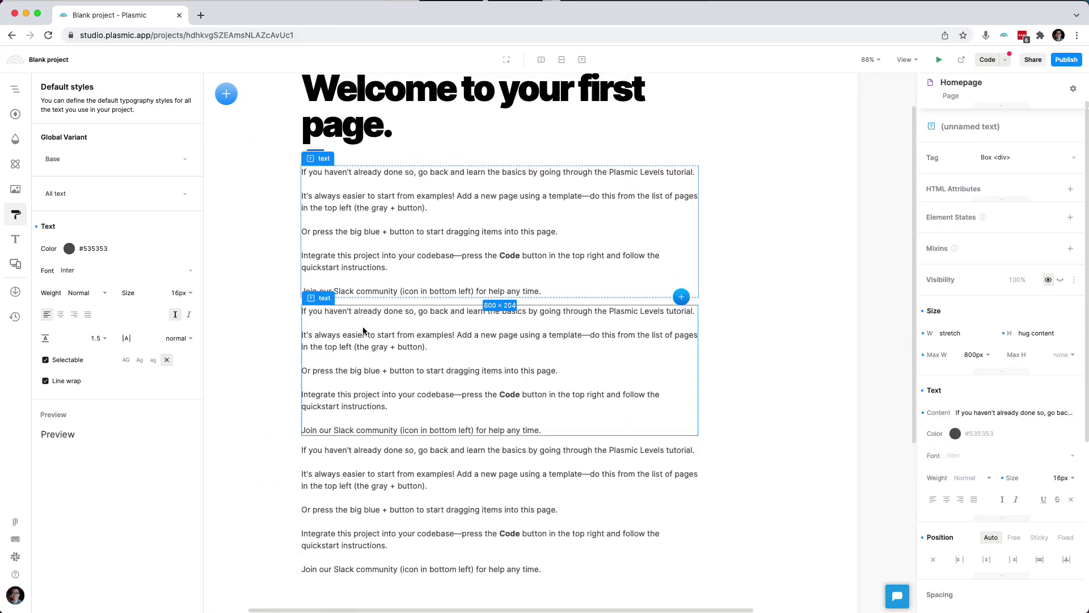
# Try default text sizes of 17px, 21px and 24px, then restore 16px.
pyautogui.click(167, 299)
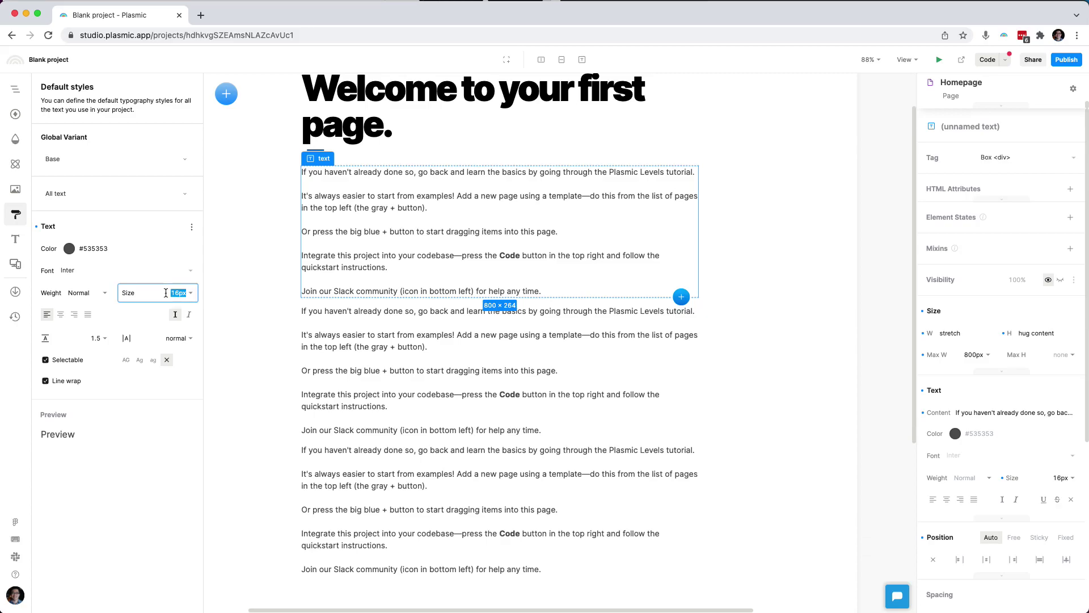
pyautogui.write('17px')
pyautogui.press('Up')
pyautogui.press('Up')
pyautogui.press('Up')
pyautogui.press('Up')
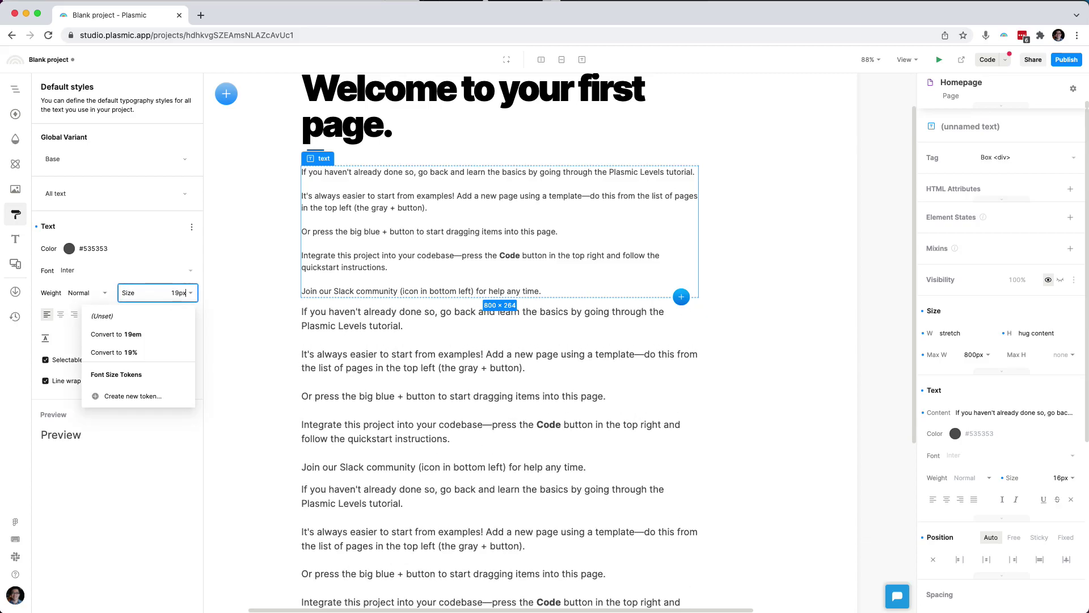
pyautogui.press('Up')
pyautogui.press('Up')
pyautogui.press('Up')
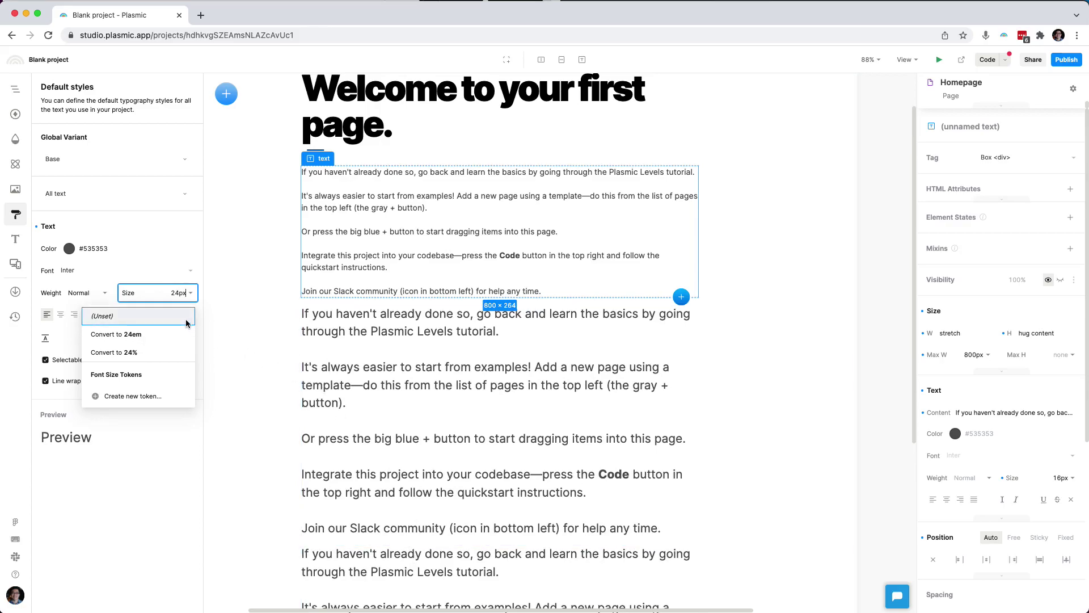
pyautogui.click(174, 294)
pyautogui.write('16')
pyautogui.press('Return')
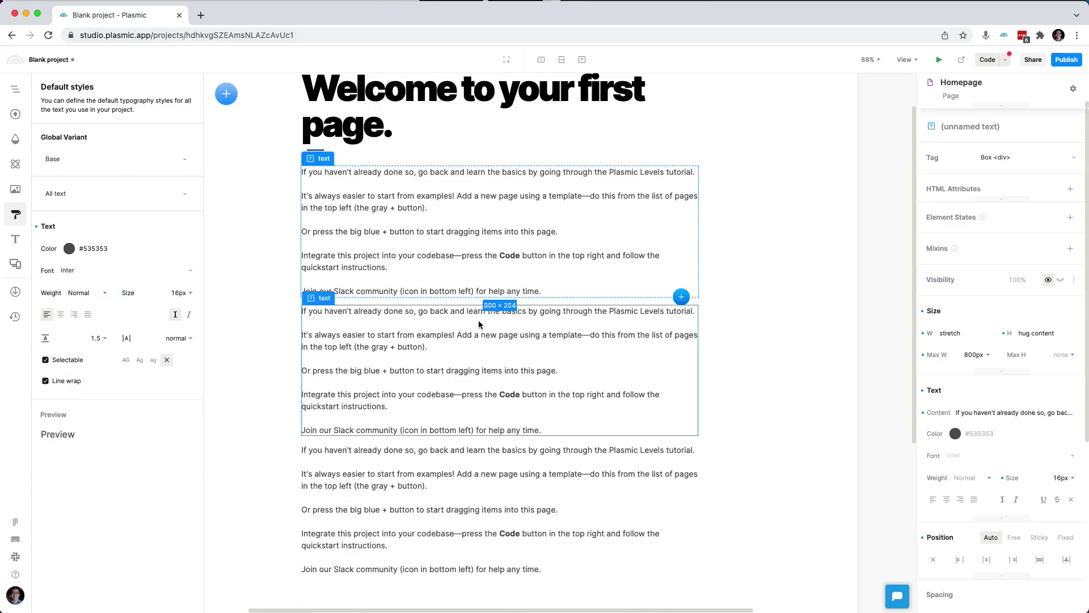
# Remove the paragraph's font size override and nudge the default size to 20px and back.
pyautogui.rightClick(1012, 479)
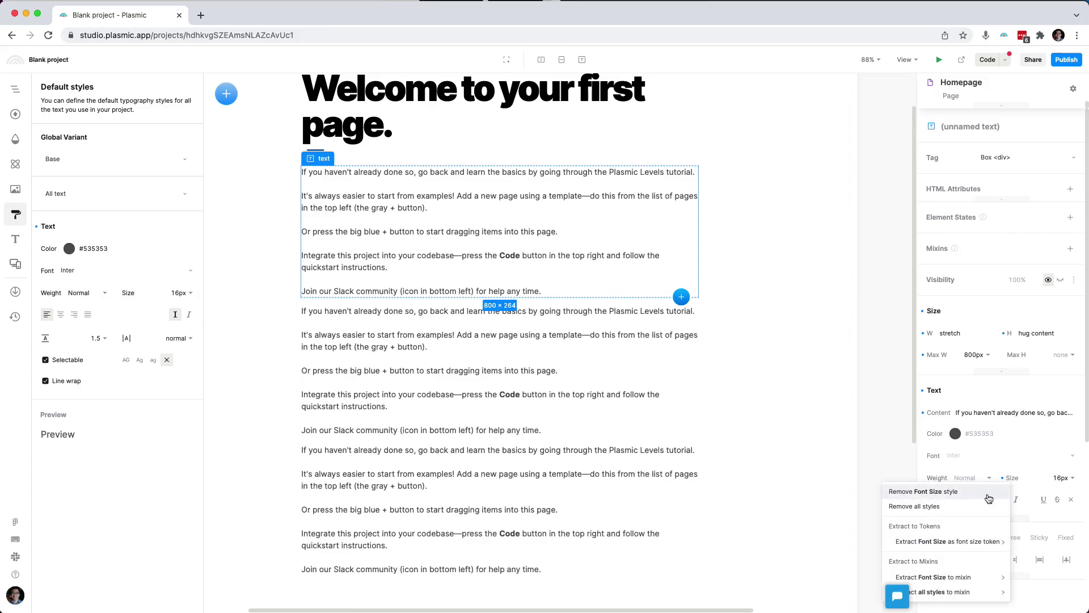
pyautogui.click(988, 498)
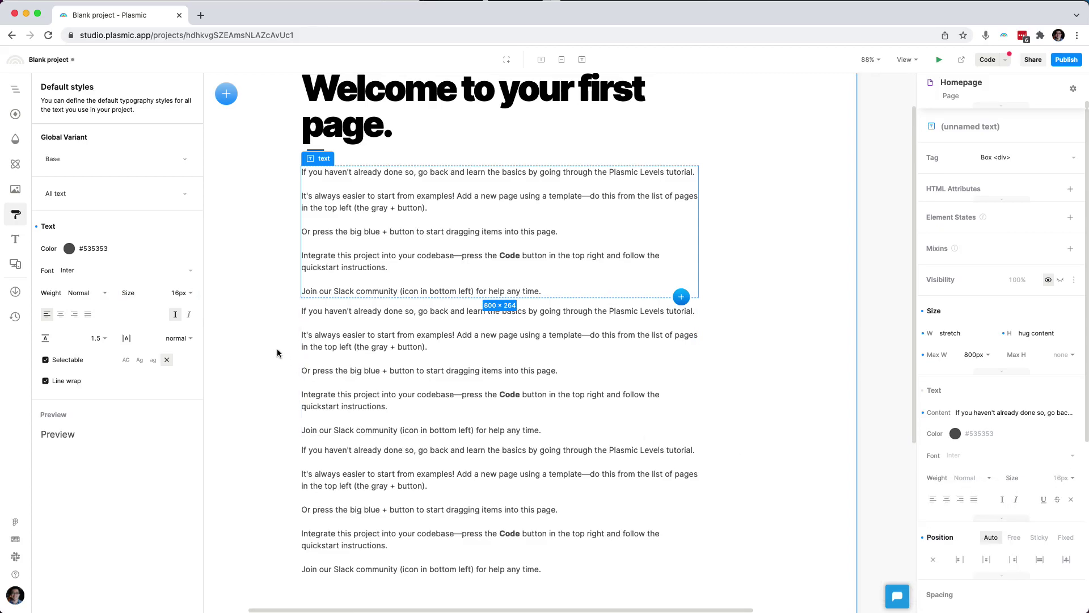
pyautogui.click(163, 294)
pyautogui.press('Up')
pyautogui.press('Up')
pyautogui.press('Up')
pyautogui.press('Up')
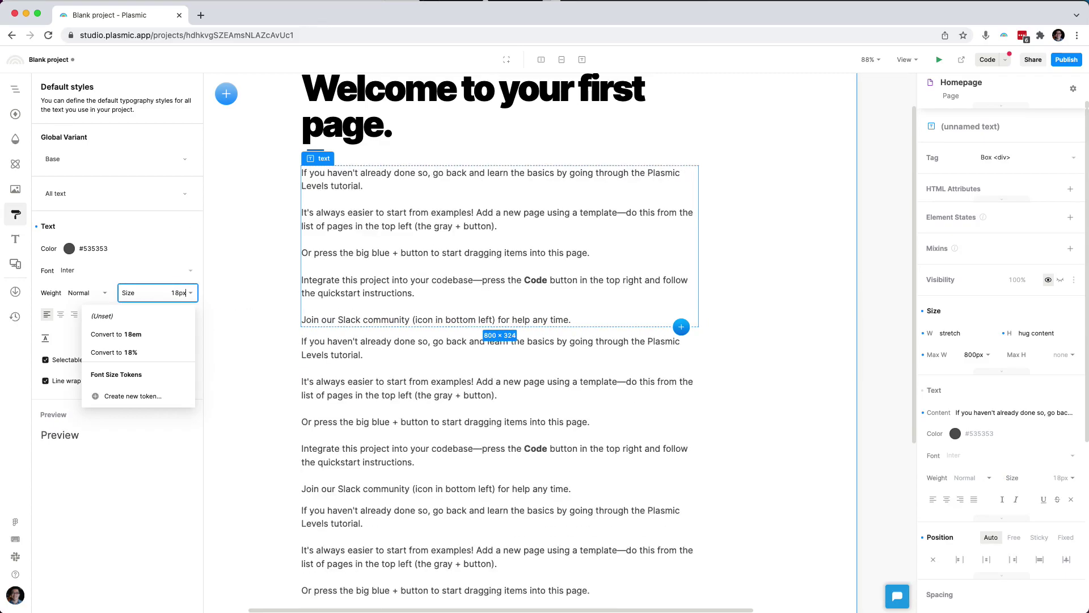
pyautogui.press('Down')
pyautogui.press('Down')
pyautogui.press('Down')
pyautogui.press('Down')
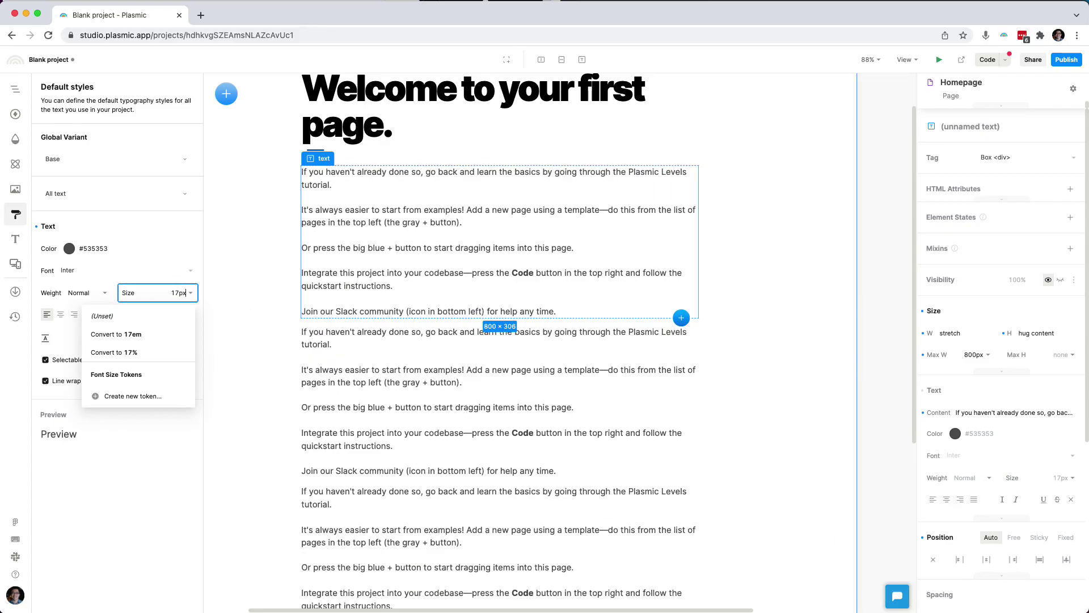
# Set the default h1 weight to Black after trying Semi Bold, then scroll to the mobile artboard.
pyautogui.click(233, 311)
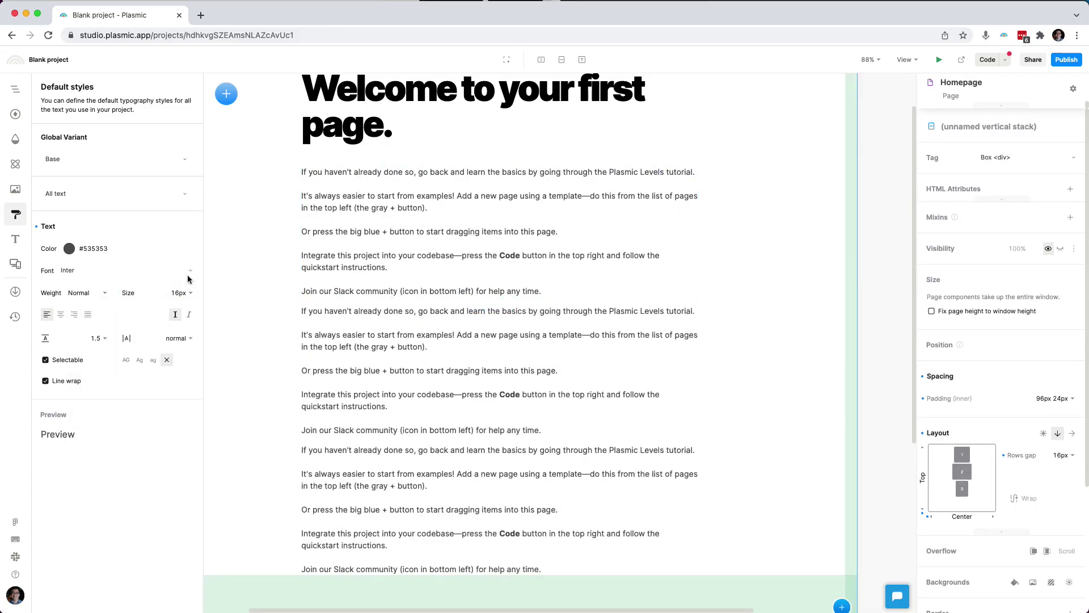
pyautogui.click(65, 193)
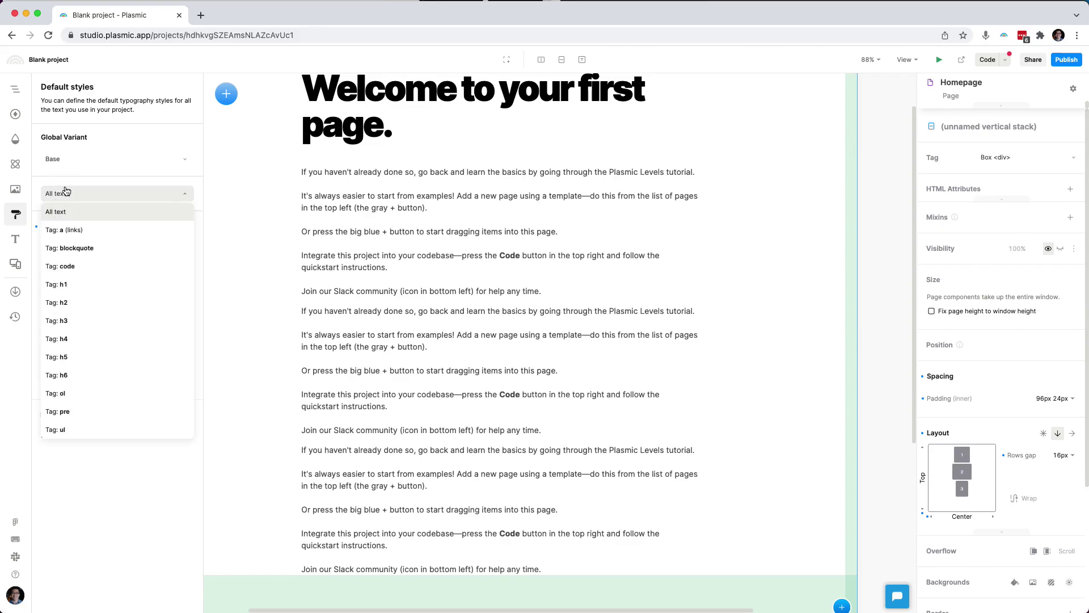
pyautogui.click(63, 283)
pyautogui.click(73, 296)
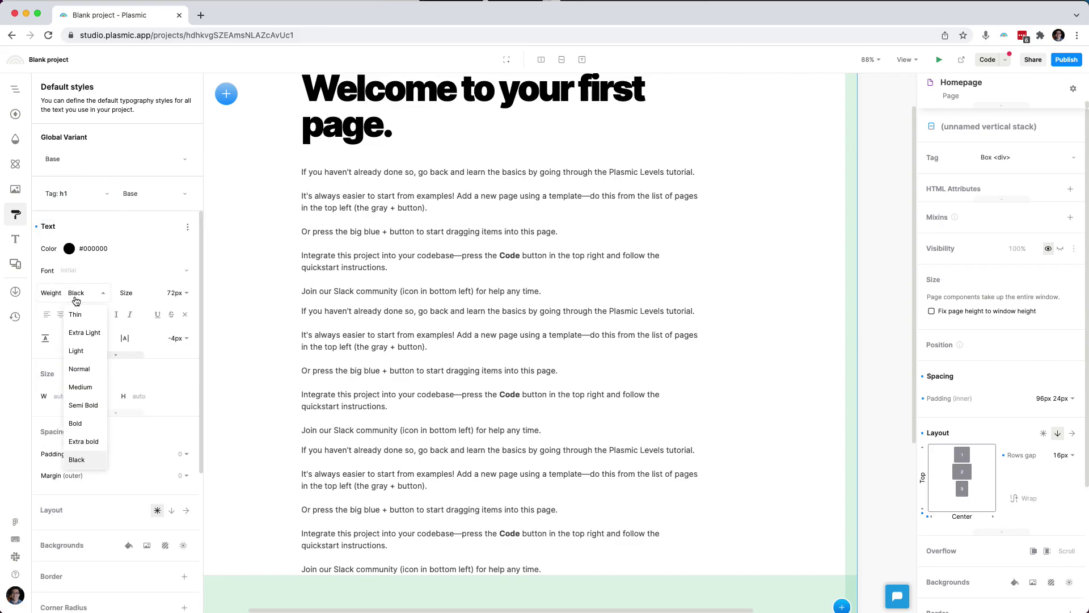
pyautogui.click(81, 408)
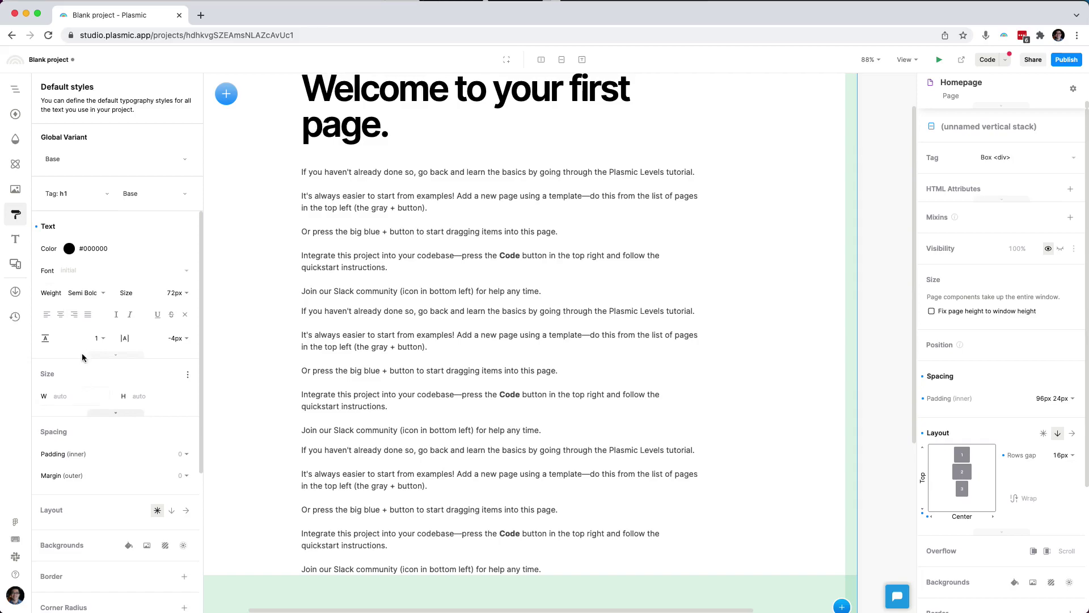
pyautogui.click(82, 293)
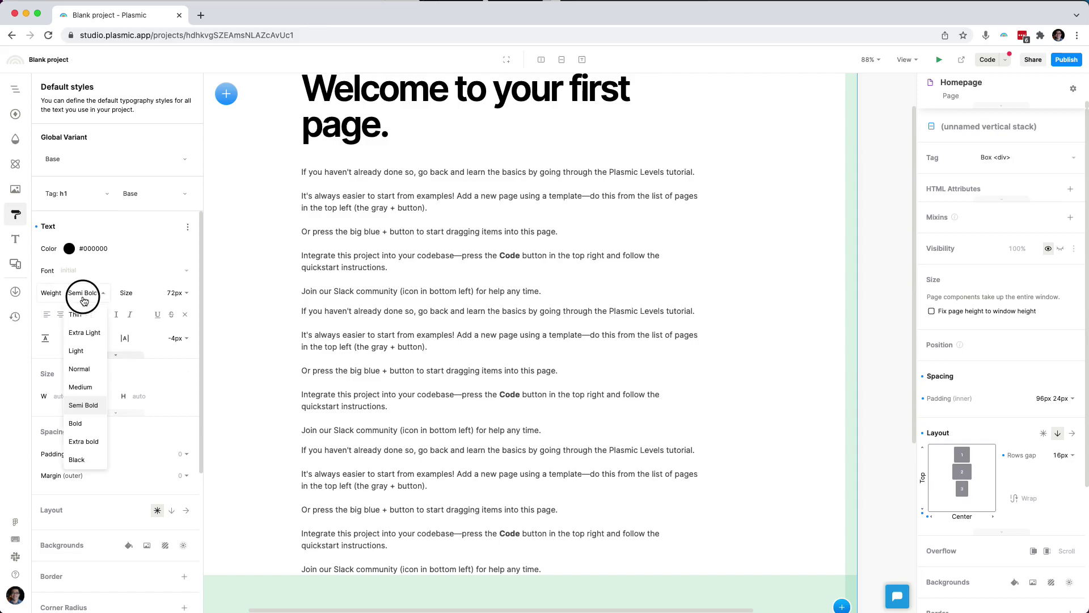
pyautogui.click(77, 459)
pyautogui.hscroll(5, 344, 376)
pyautogui.hscroll(10, 344, 376)
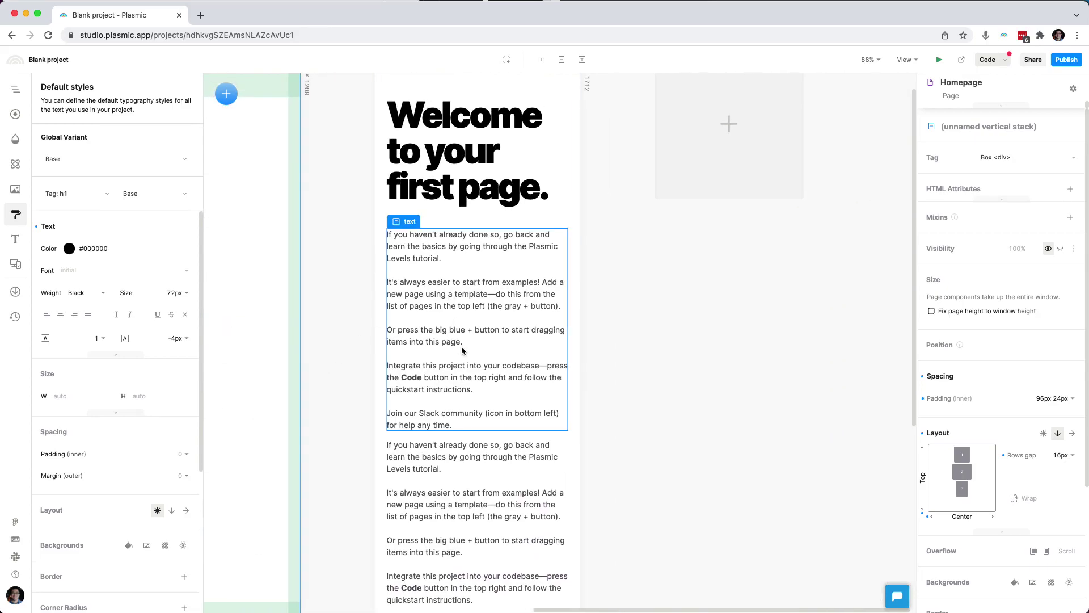
pyautogui.click(462, 350)
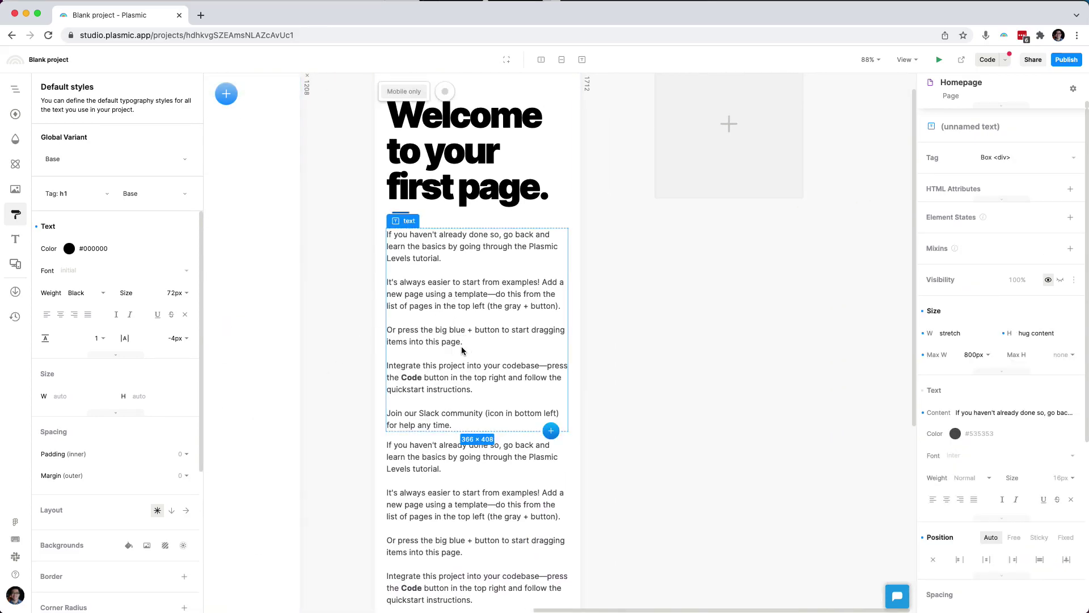
pyautogui.hscroll(-6, 649, 384)
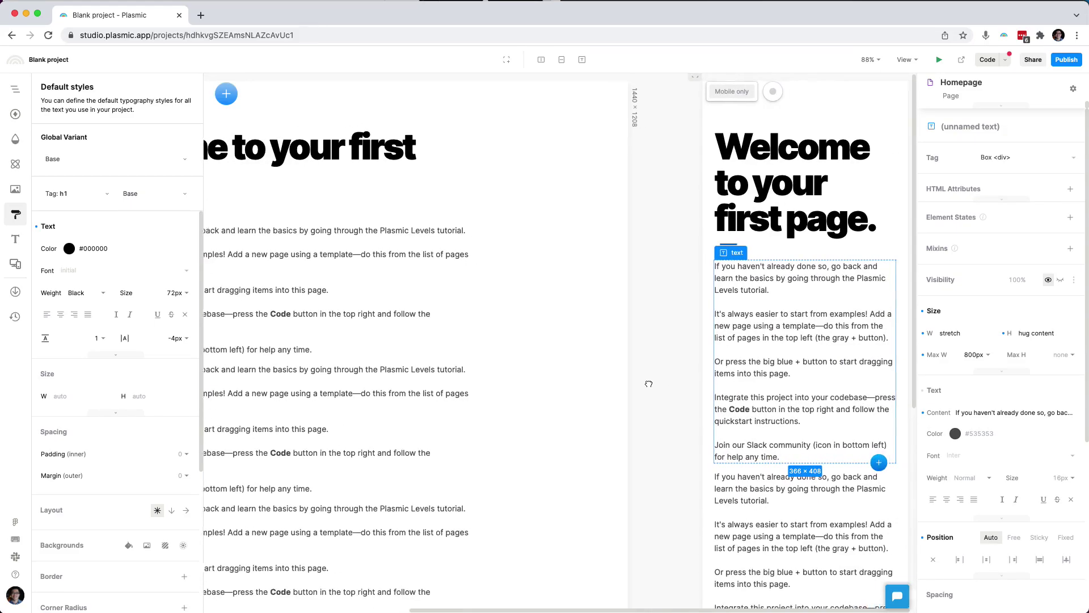
pyautogui.hscroll(2, 649, 384)
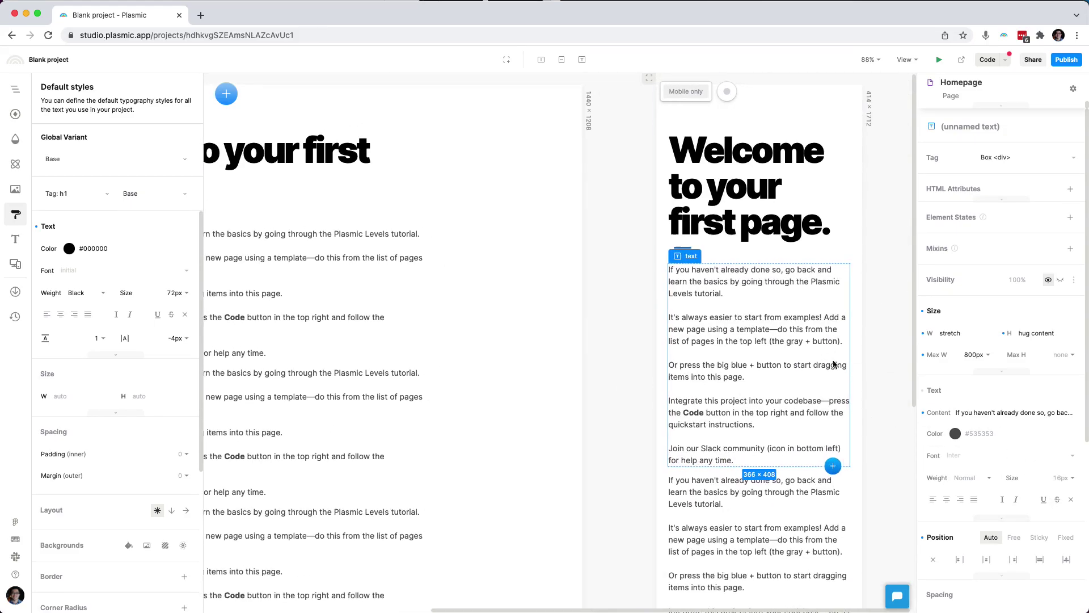
pyautogui.click(1055, 479)
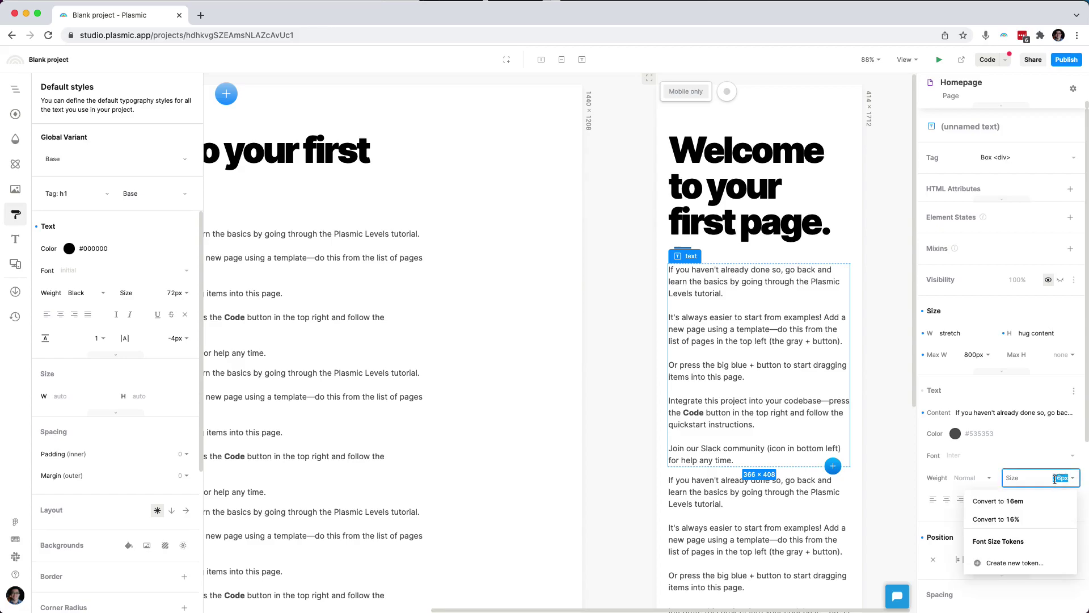
pyautogui.write('20')
pyautogui.press('Return')
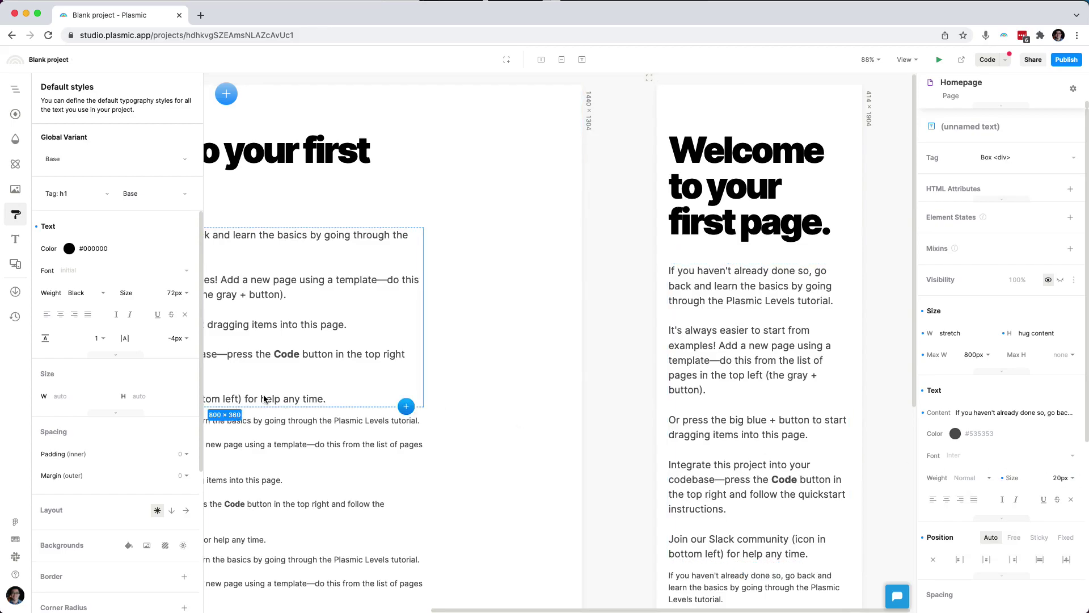
pyautogui.rightClick(1012, 478)
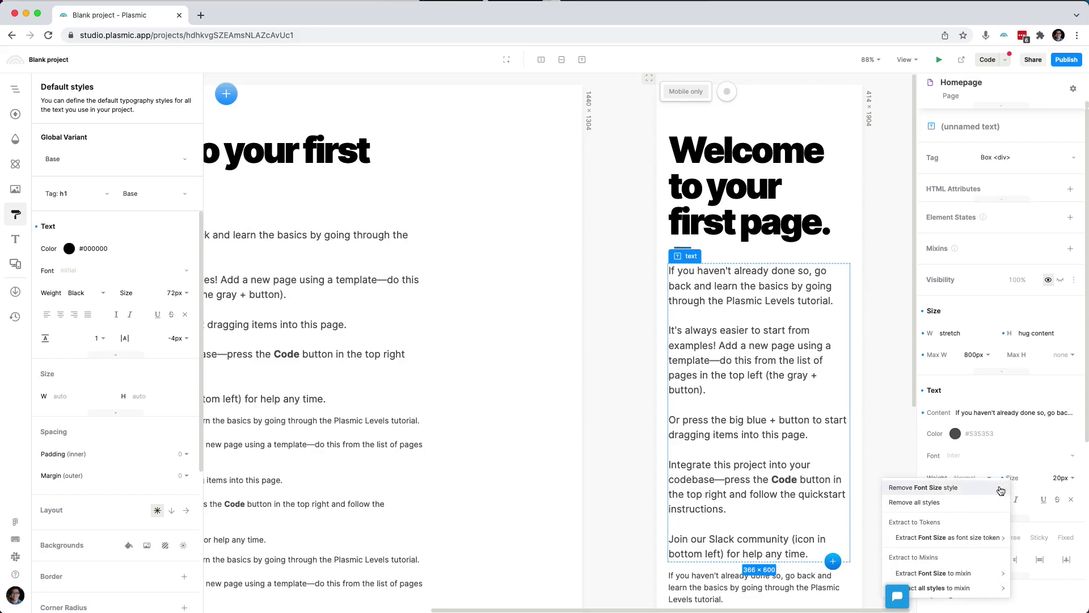
pyautogui.click(967, 487)
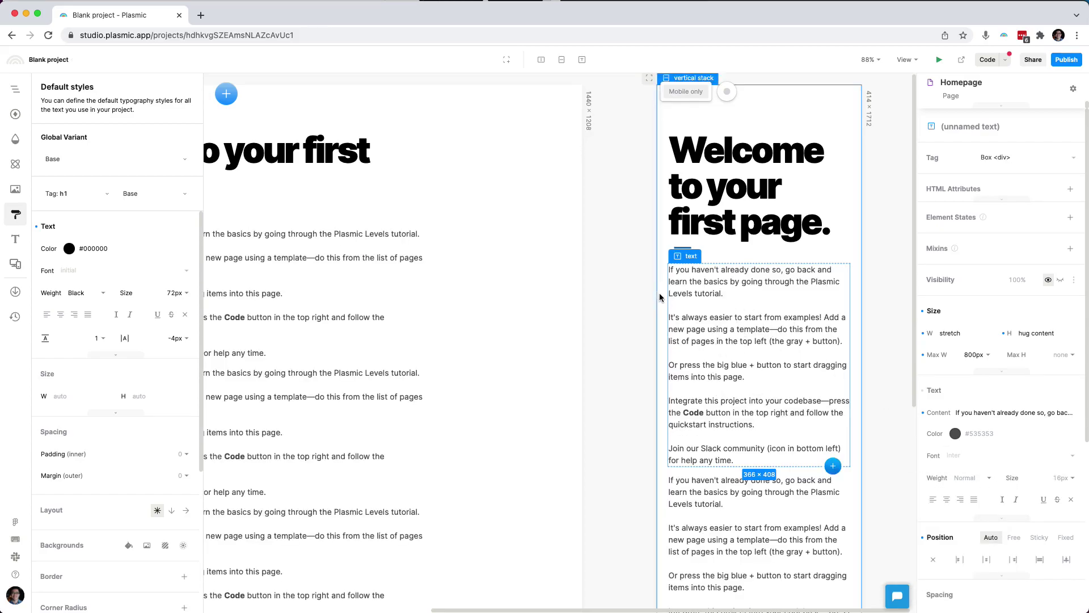
# Record into the Mobile only variant and try a 20px paragraph size, then undo it.
pyautogui.click(675, 94)
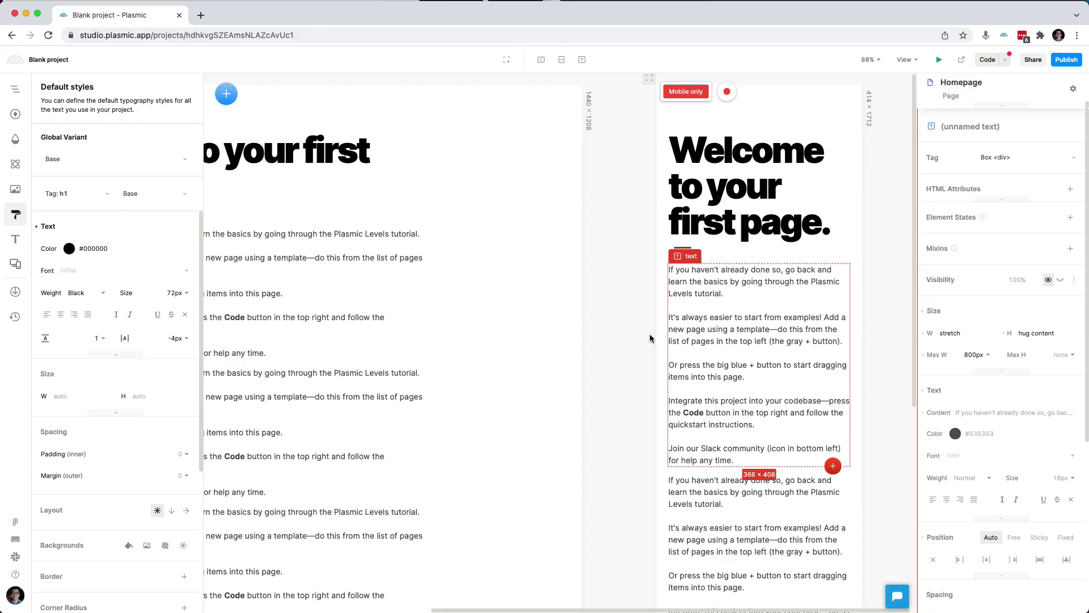
pyautogui.hscroll(2, 647, 339)
pyautogui.click(1058, 479)
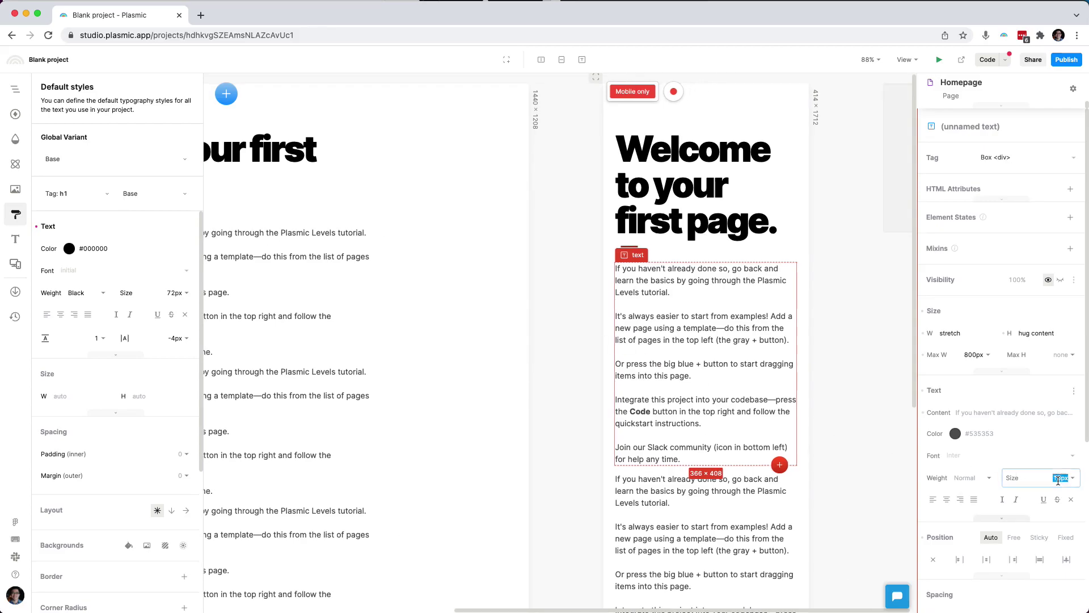
pyautogui.write('20')
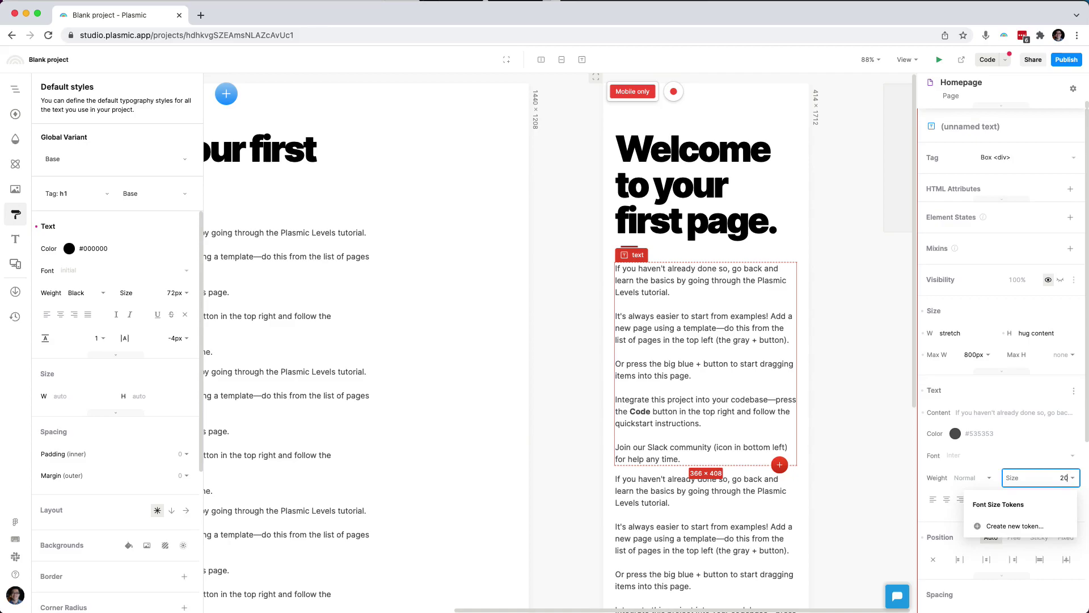
pyautogui.press('Return')
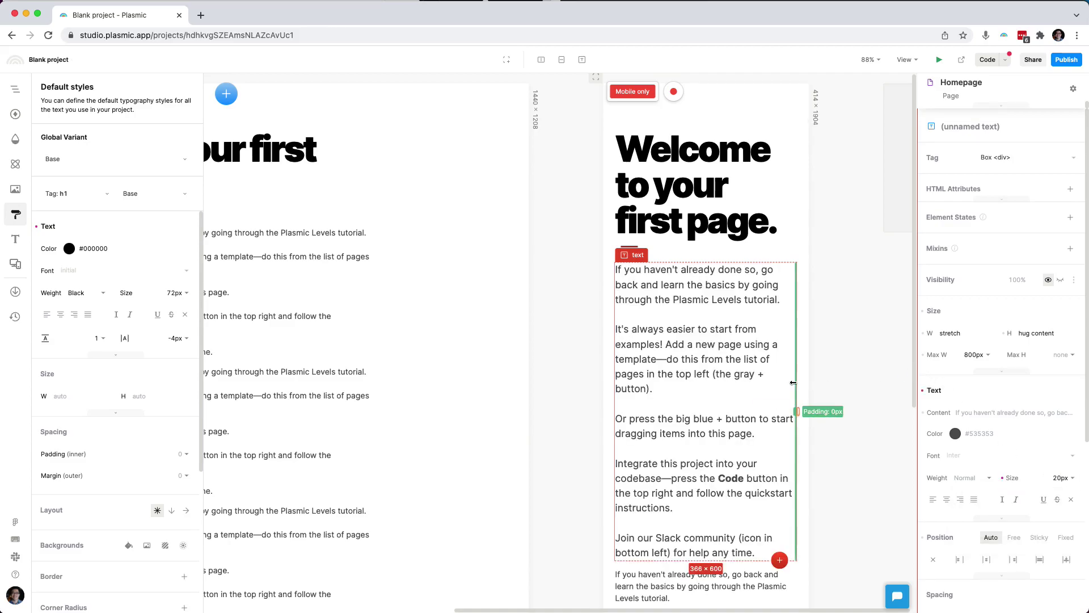
pyautogui.press('super+z')
pyautogui.hscroll(5, 624, 340)
# Give the mobile Welcome heading a 64px font size, then 48px.
pyautogui.click(553, 235)
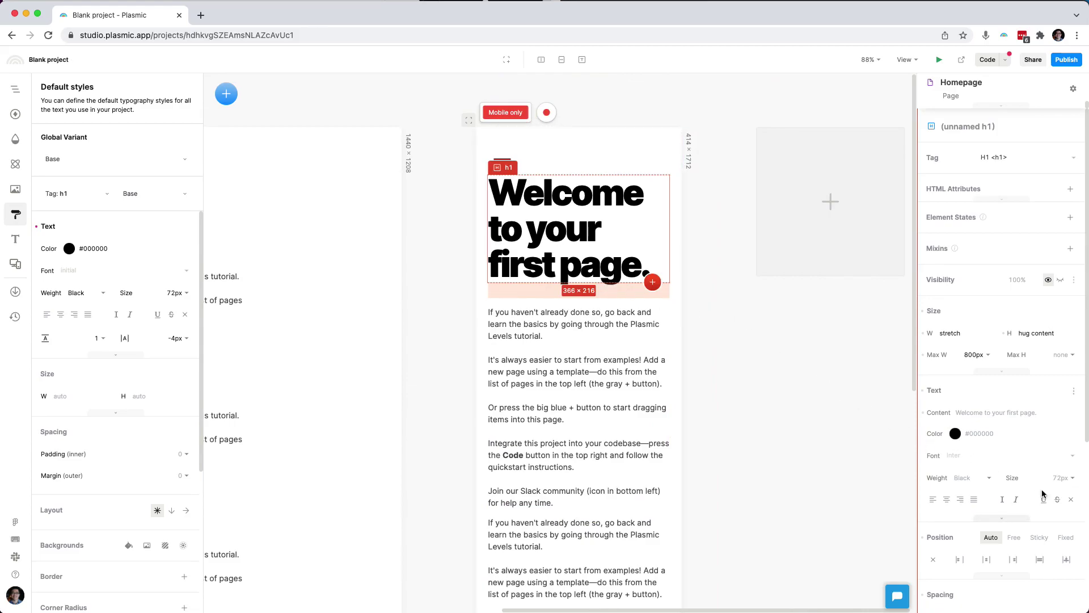
pyautogui.click(1053, 478)
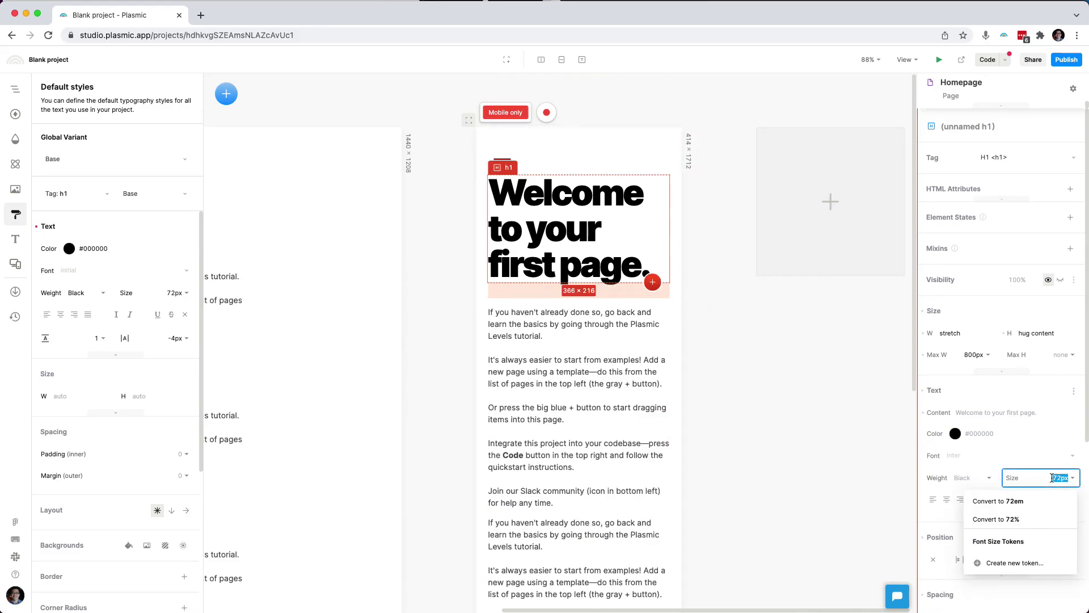
pyautogui.write('64')
pyautogui.press('Return')
pyautogui.click(1052, 478)
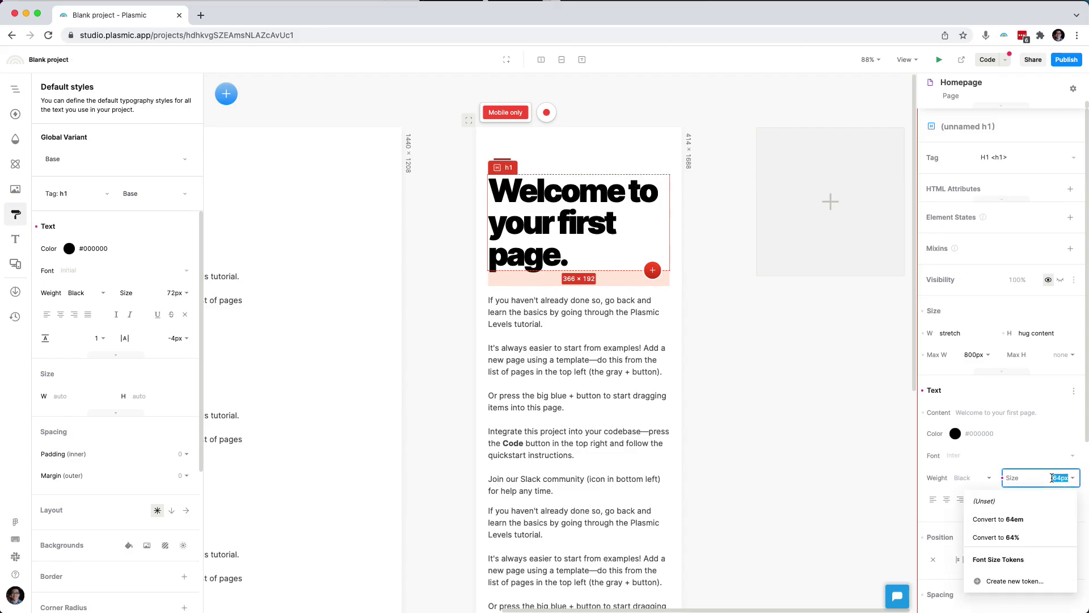
pyautogui.write('48')
pyautogui.press('Return')
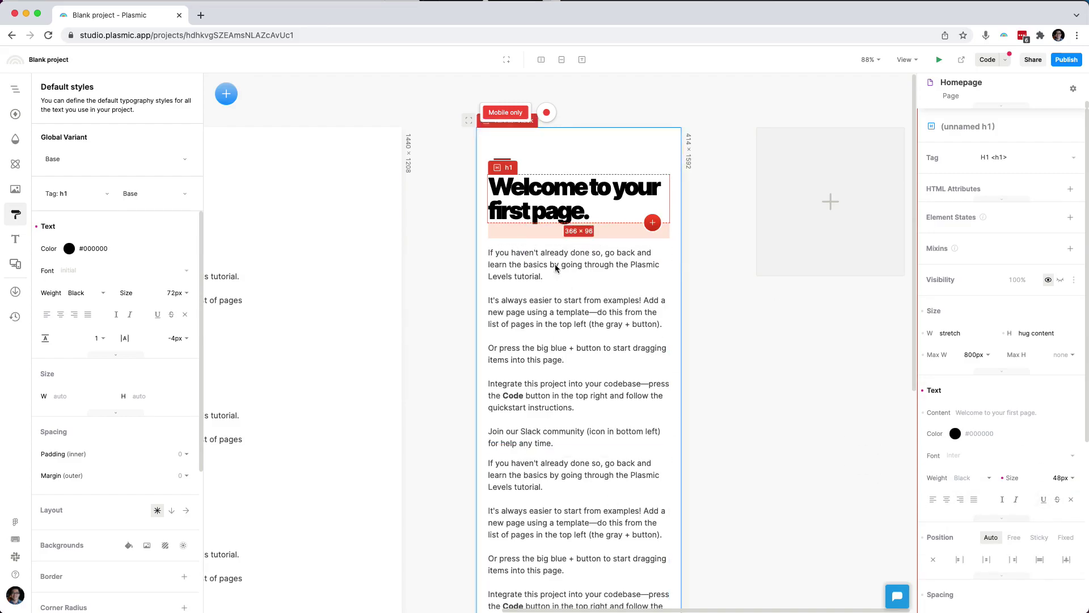
# Clear the heading's 48px override and place a duplicate heading below the Slack paragraph.
pyautogui.click(924, 436)
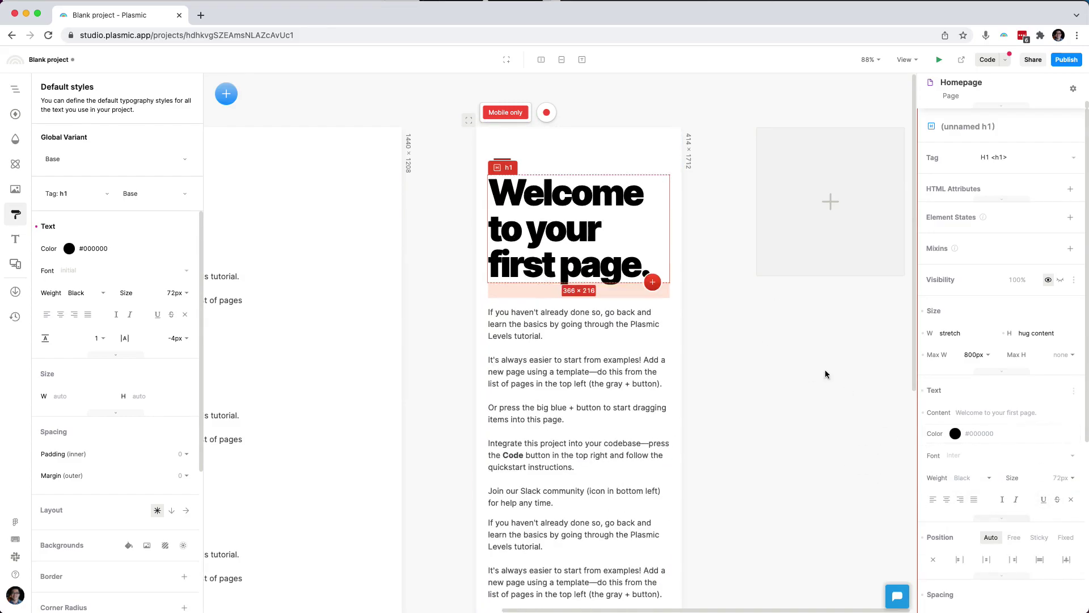
pyautogui.press('super+d')
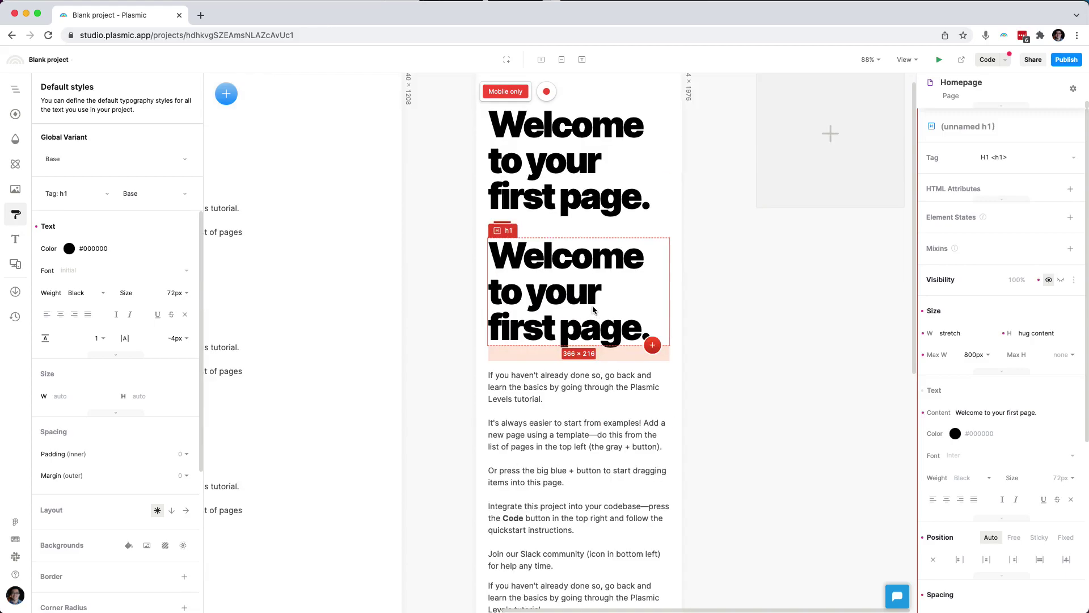
pyautogui.moveTo(595, 311); pyautogui.dragTo(597, 550)
pyautogui.scroll(1, 700, 435)
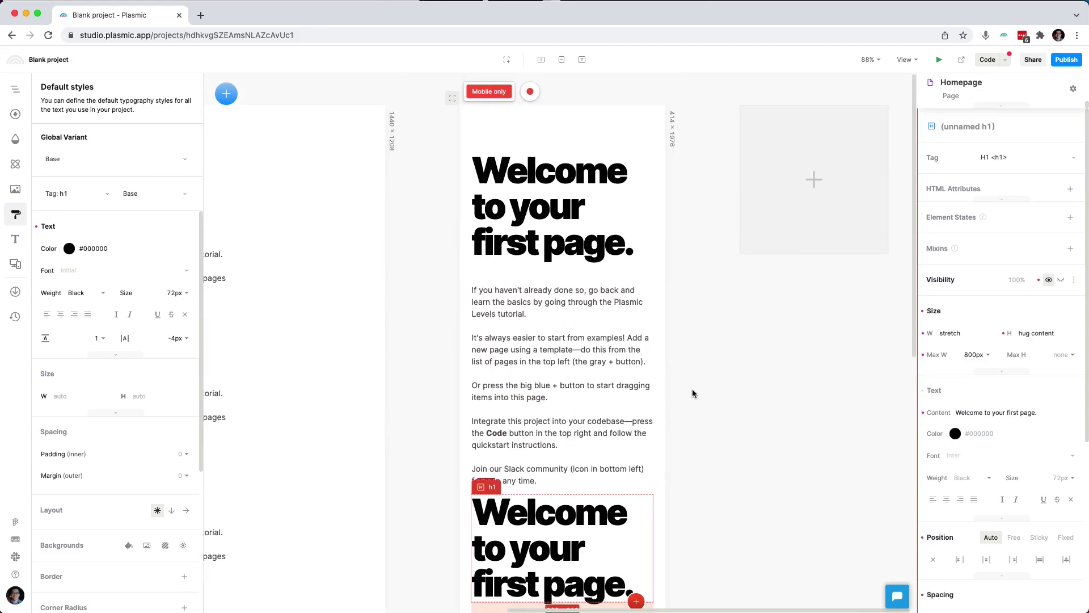
# Try 48px on both Welcome headings, then undo the size changes.
pyautogui.click(1030, 479)
pyautogui.write('48')
pyautogui.press('Return')
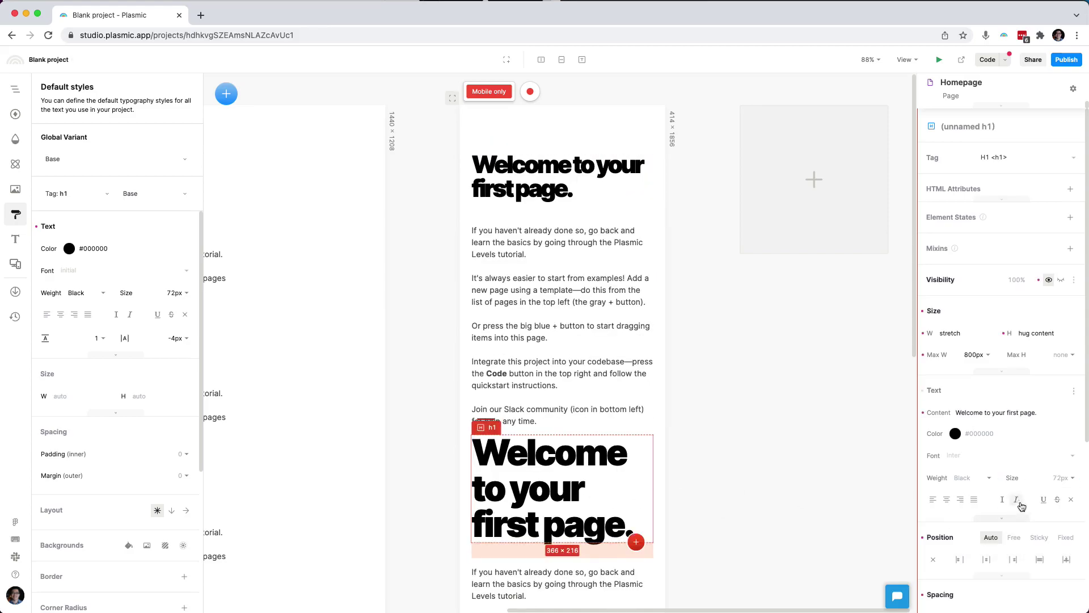
pyautogui.click(1049, 478)
pyautogui.write('48')
pyautogui.press('Return')
pyautogui.hscroll(-4, 840, 491)
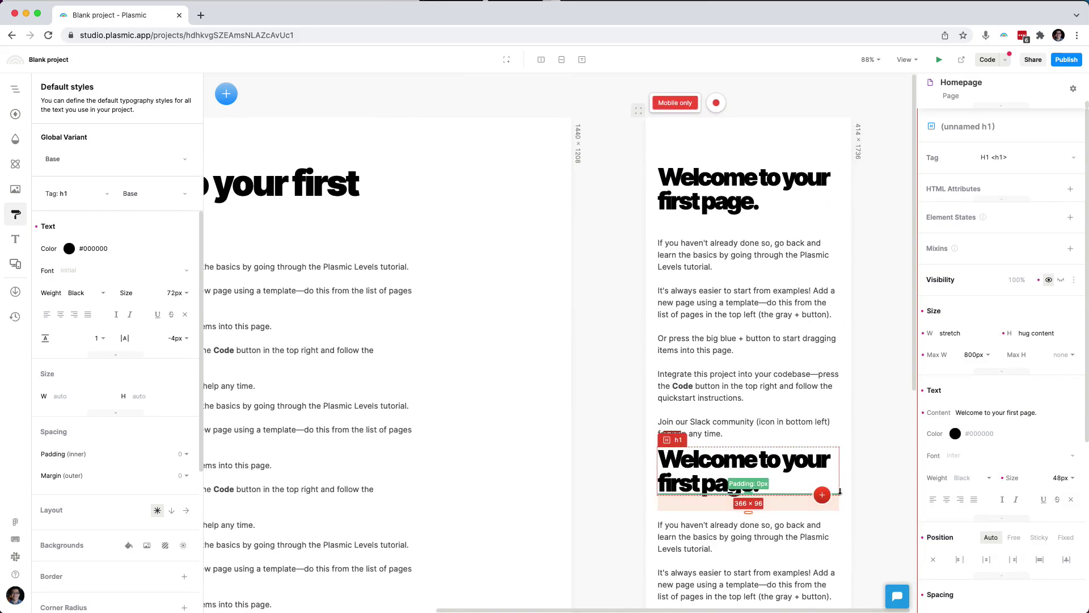
pyautogui.hscroll(3, 678, 486)
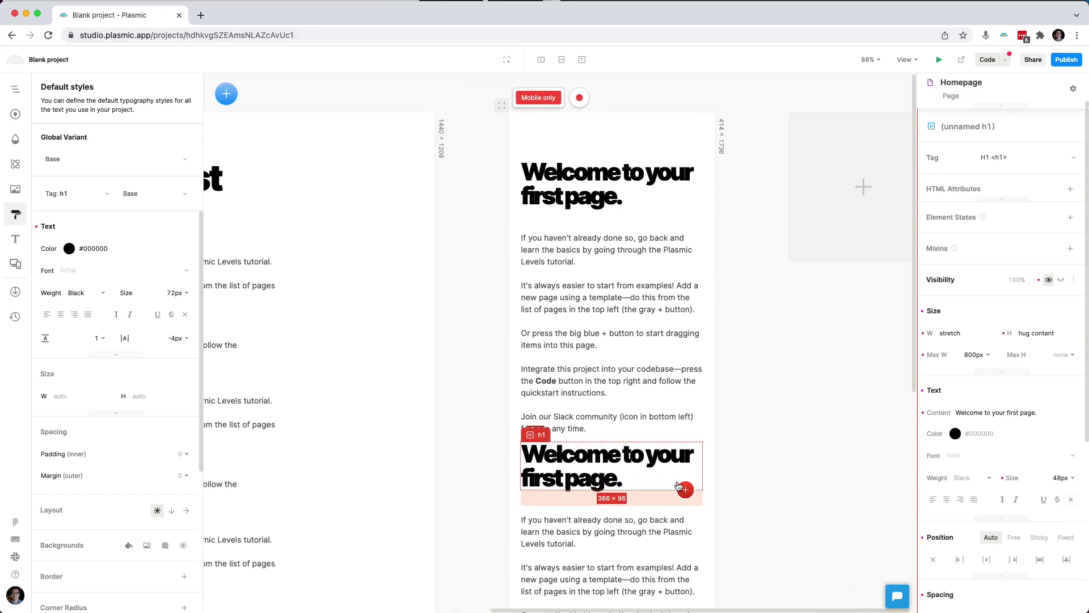
pyautogui.press('super+z')
pyautogui.press('super+z')
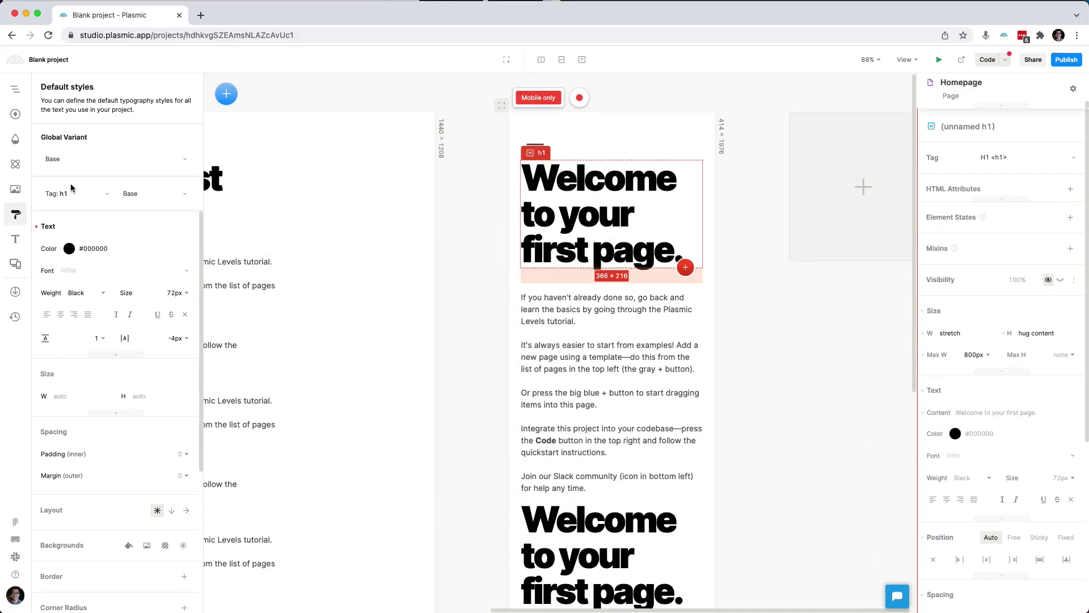
# Switch Default styles to the Mobile only variant and set the h1 size to 48px.
pyautogui.click(71, 161)
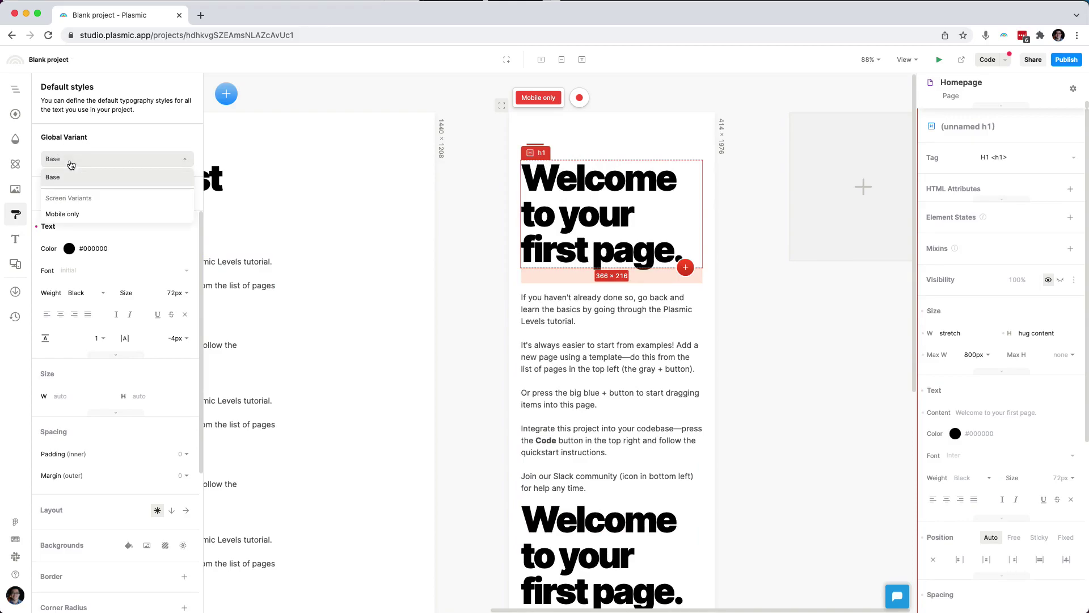
pyautogui.click(71, 214)
pyautogui.click(71, 196)
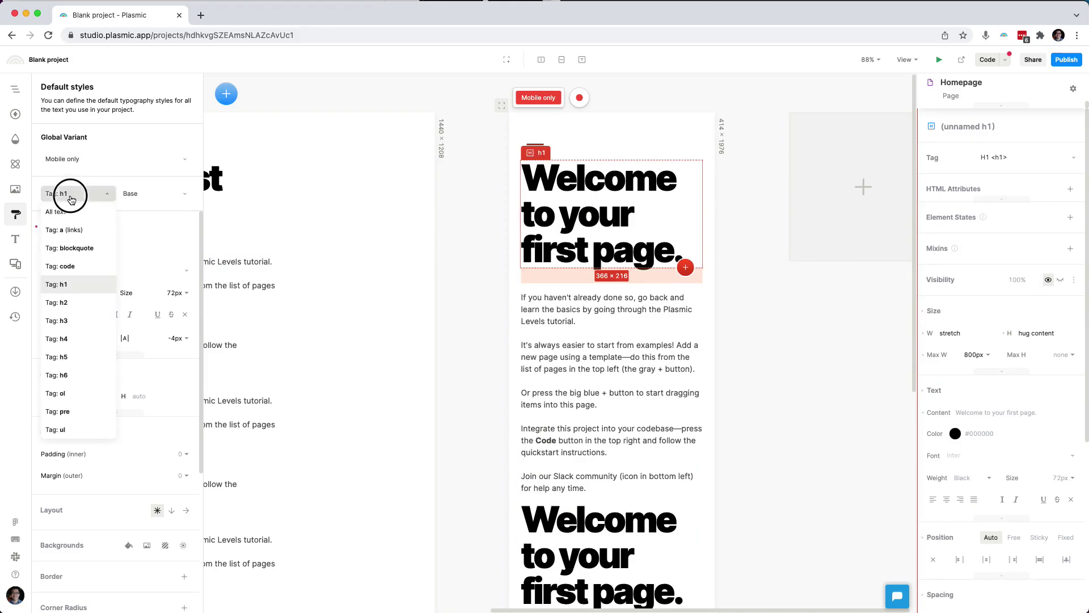
pyautogui.click(75, 280)
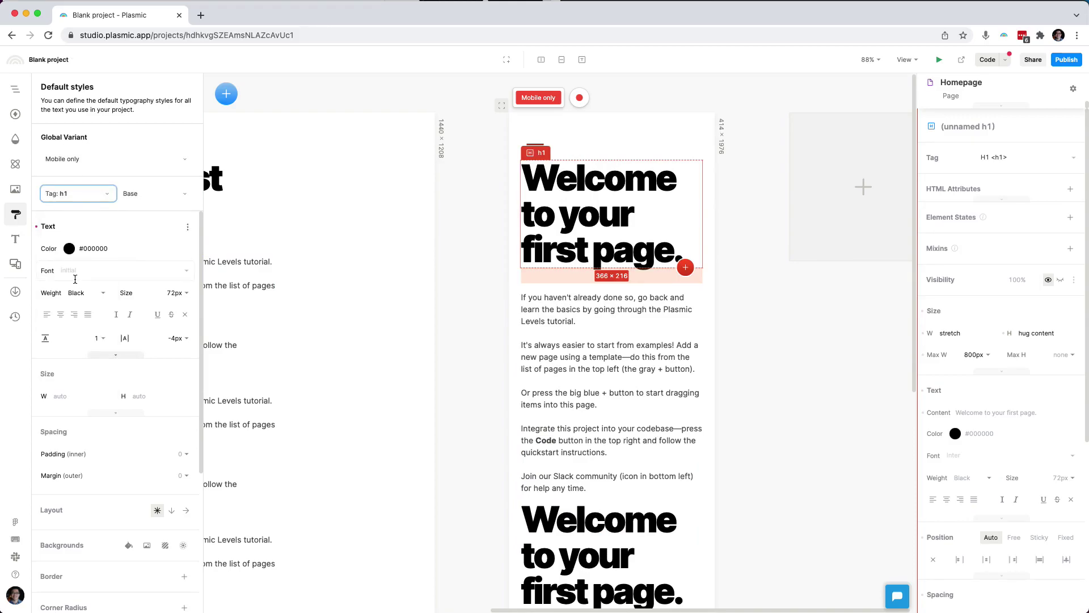
pyautogui.click(172, 292)
pyautogui.write('48')
pyautogui.press('Return')
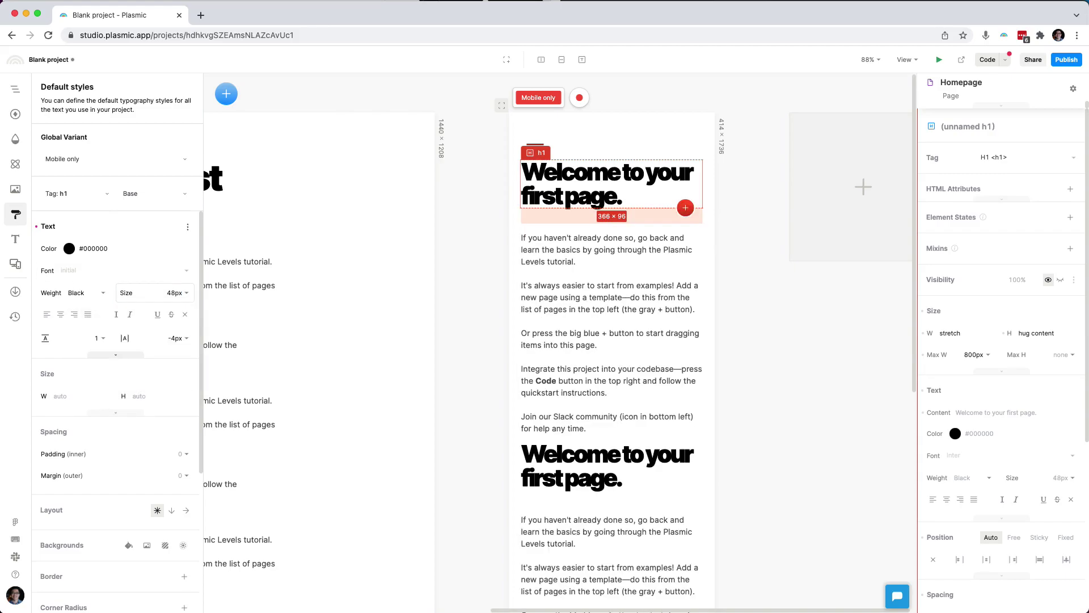